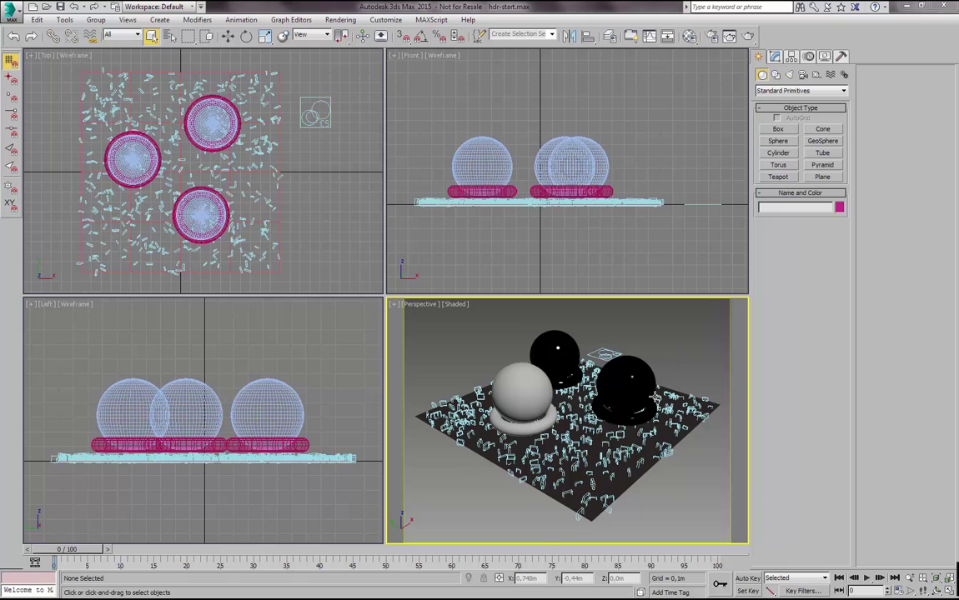
# Orbit the view and select each sphere, the ground plane and the grass to inspect the scene.
pyautogui.keyDown('alt'); pyautogui.moveTo(672, 362); pyautogui.dragTo(647, 403, button='middle'); pyautogui.keyUp('alt')
pyautogui.click(539, 380)
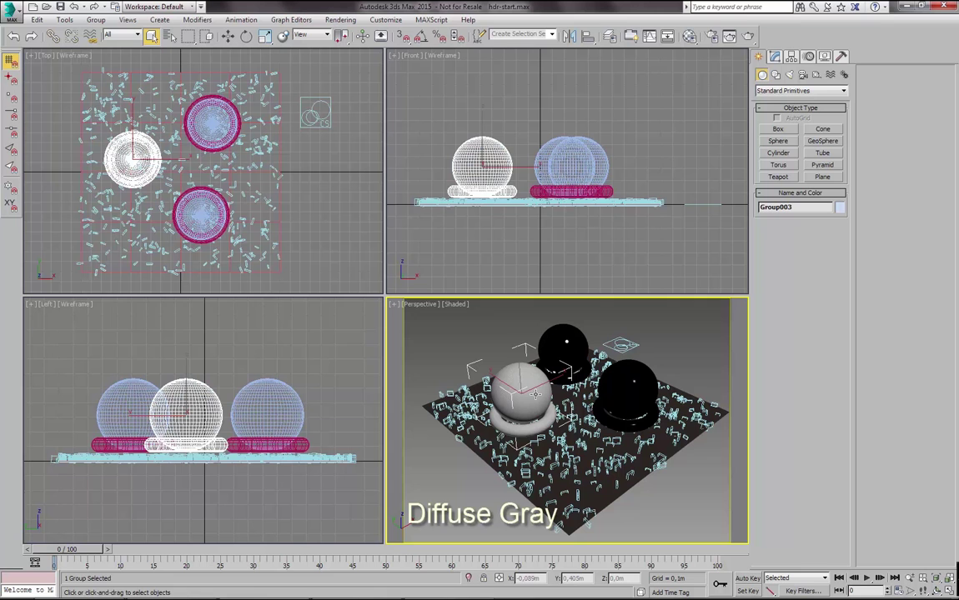
pyautogui.click(564, 345)
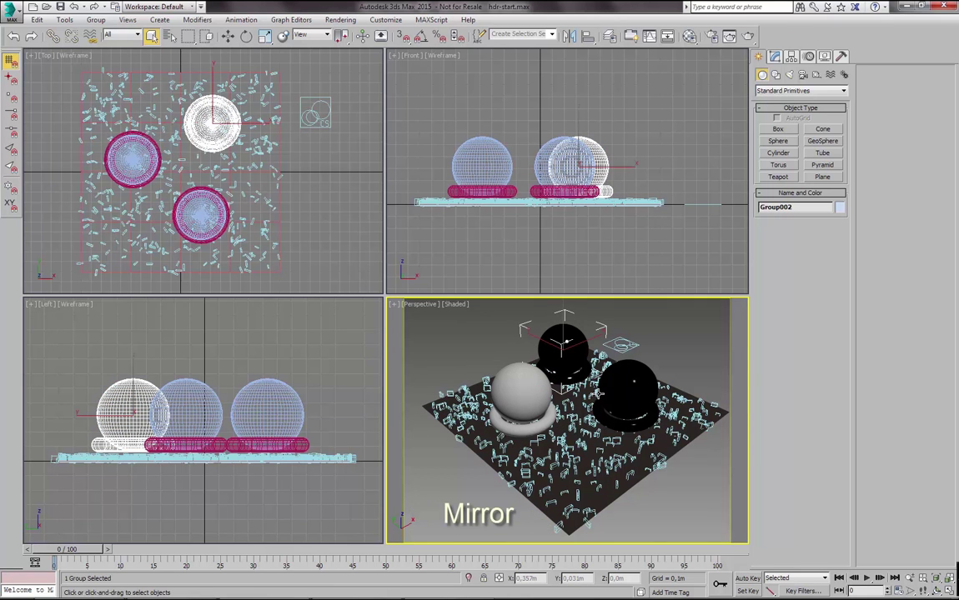
pyautogui.click(627, 388)
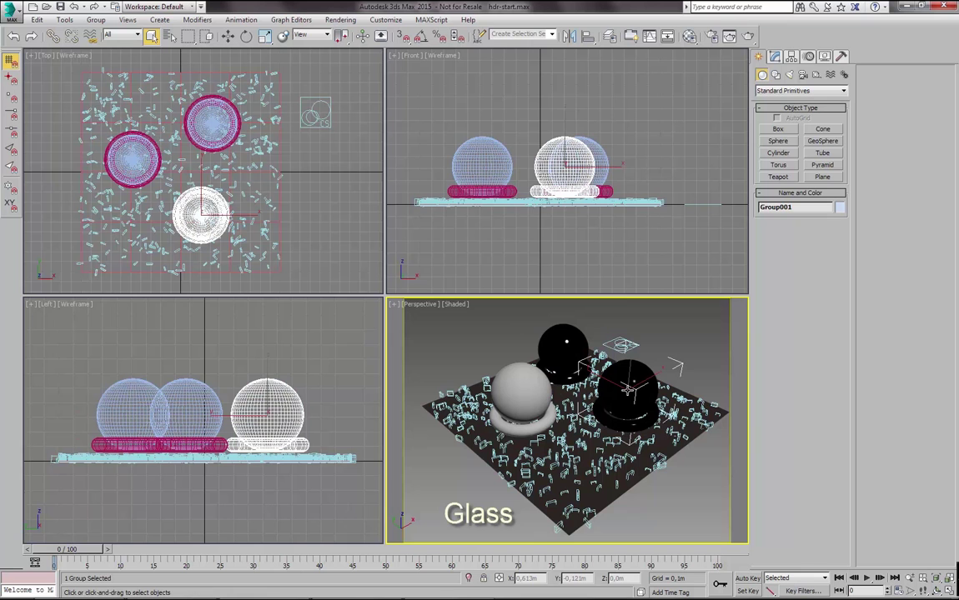
pyautogui.keyDown('alt'); pyautogui.moveTo(627, 389); pyautogui.dragTo(608, 495, button='middle'); pyautogui.keyUp('alt')
pyautogui.click(600, 491)
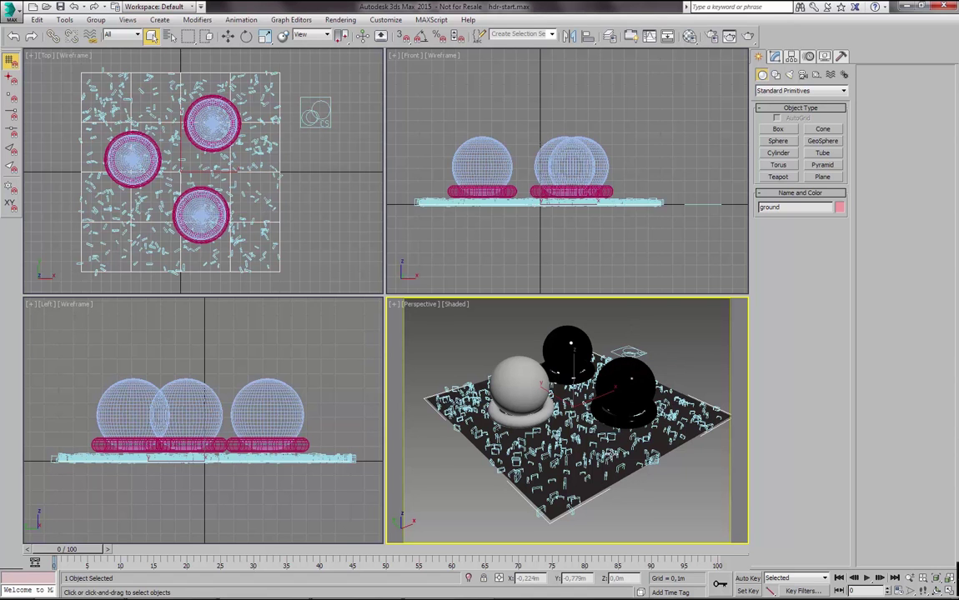
pyautogui.click(555, 411)
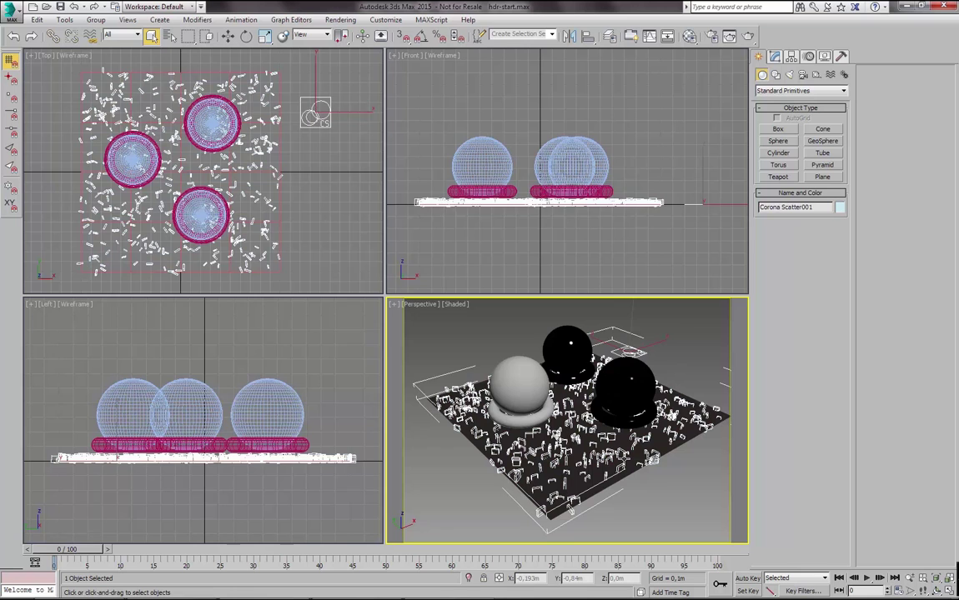
pyautogui.click(613, 323)
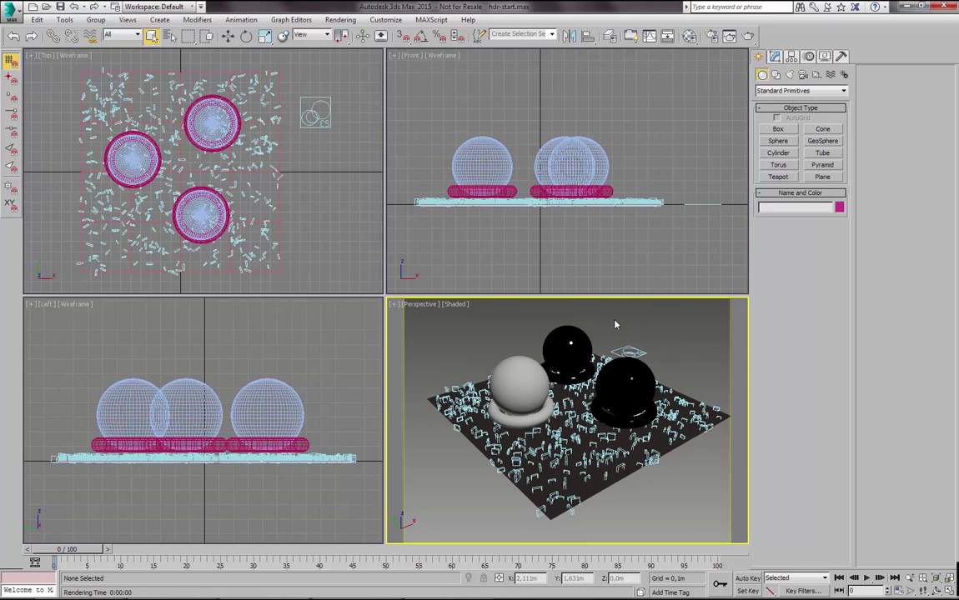
# Cancel a test render that comes out black, then open Rendering > Environment.
pyautogui.hotkey('shift', 'q')
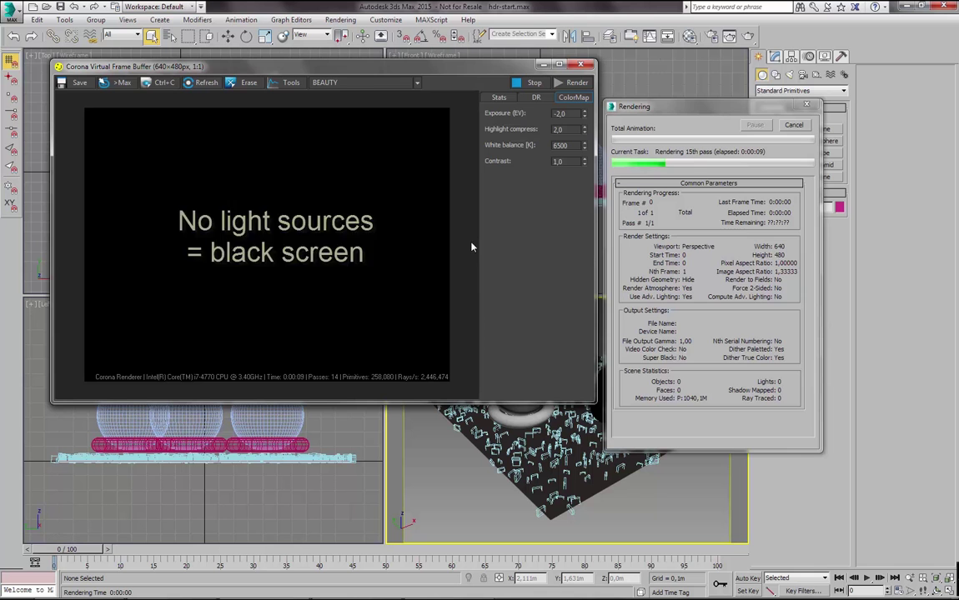
pyautogui.click(794, 126)
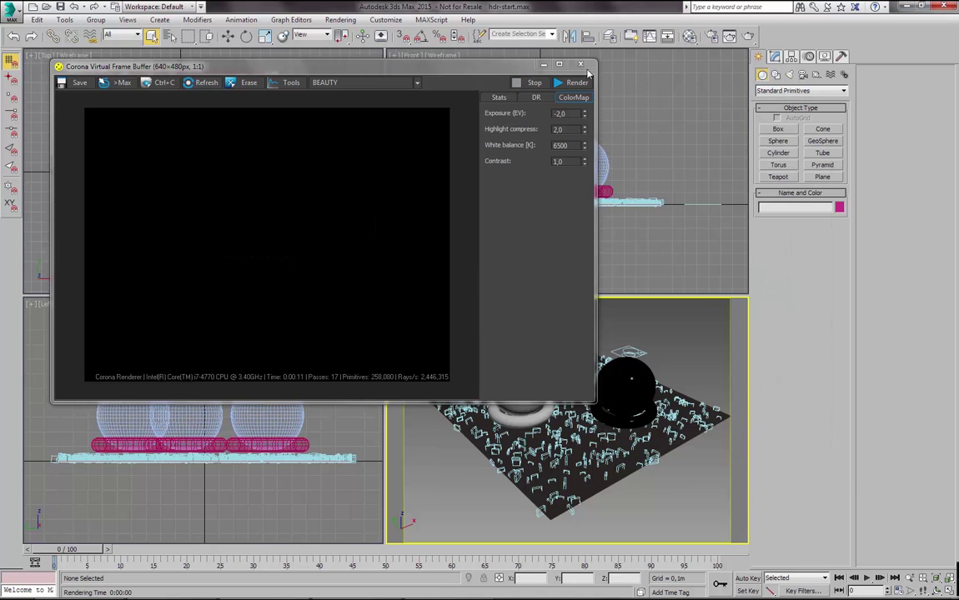
pyautogui.click(581, 64)
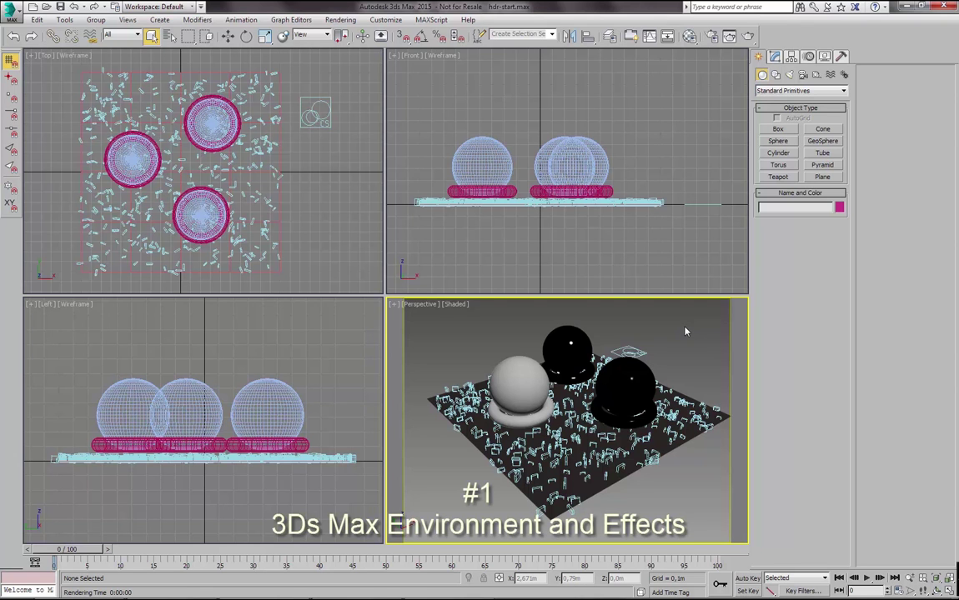
pyautogui.click(339, 19)
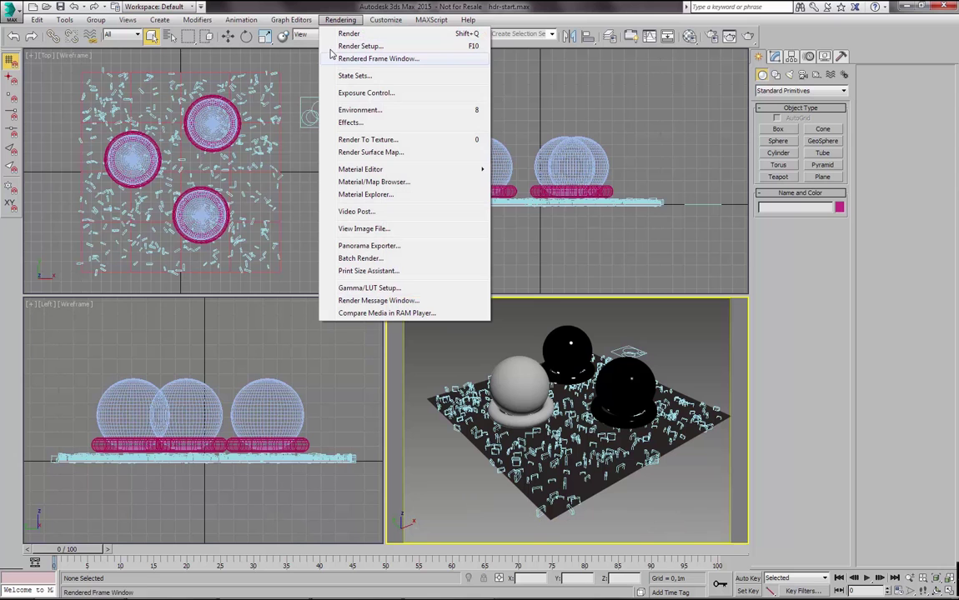
pyautogui.click(480, 114)
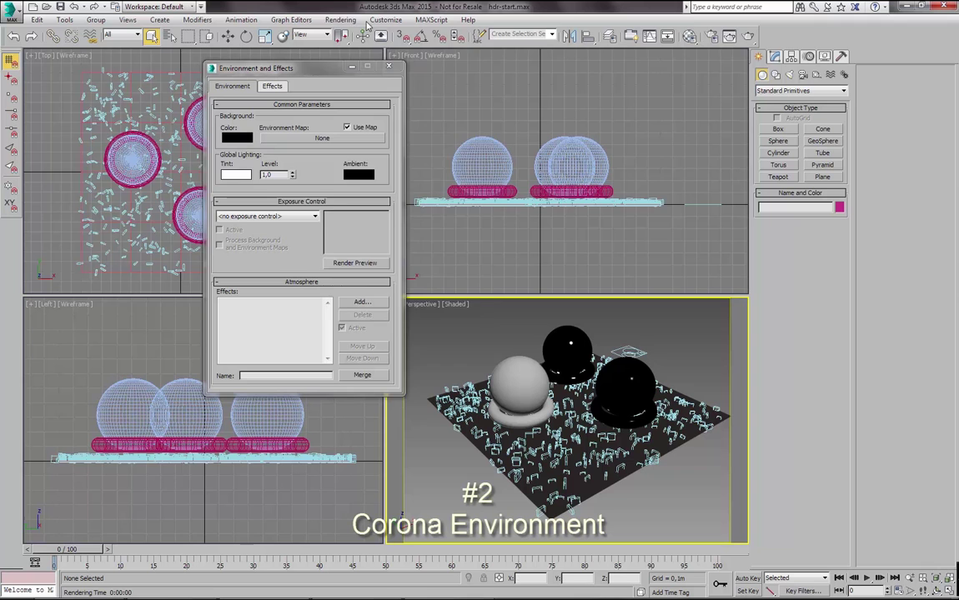
pyautogui.click(340, 19)
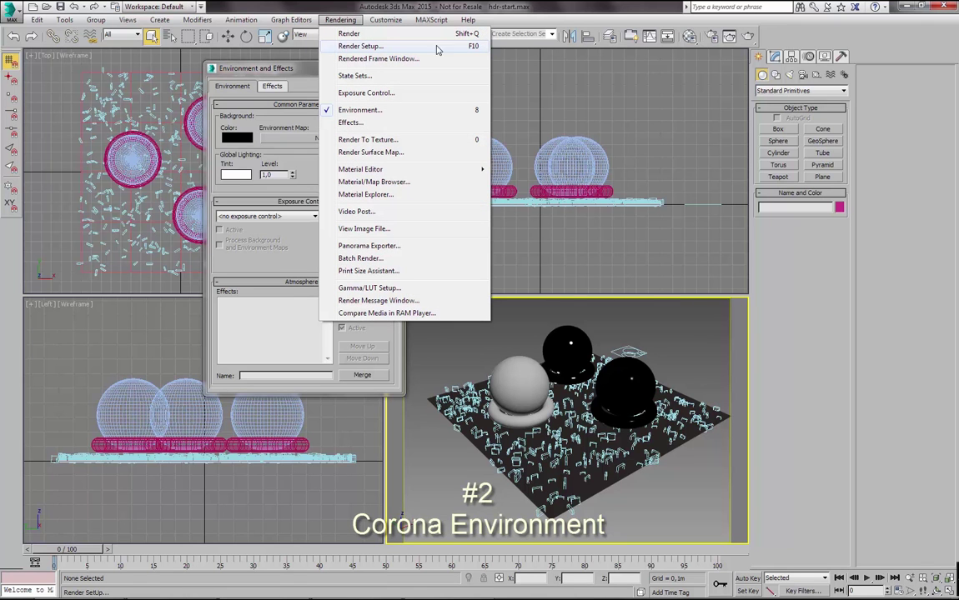
pyautogui.click(475, 47)
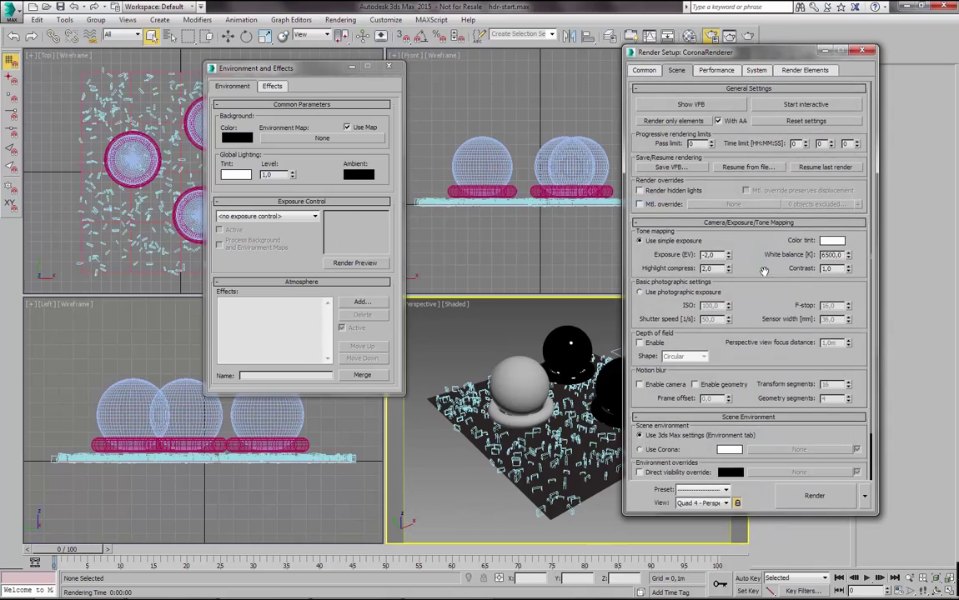
pyautogui.scroll(-3, 763, 271)
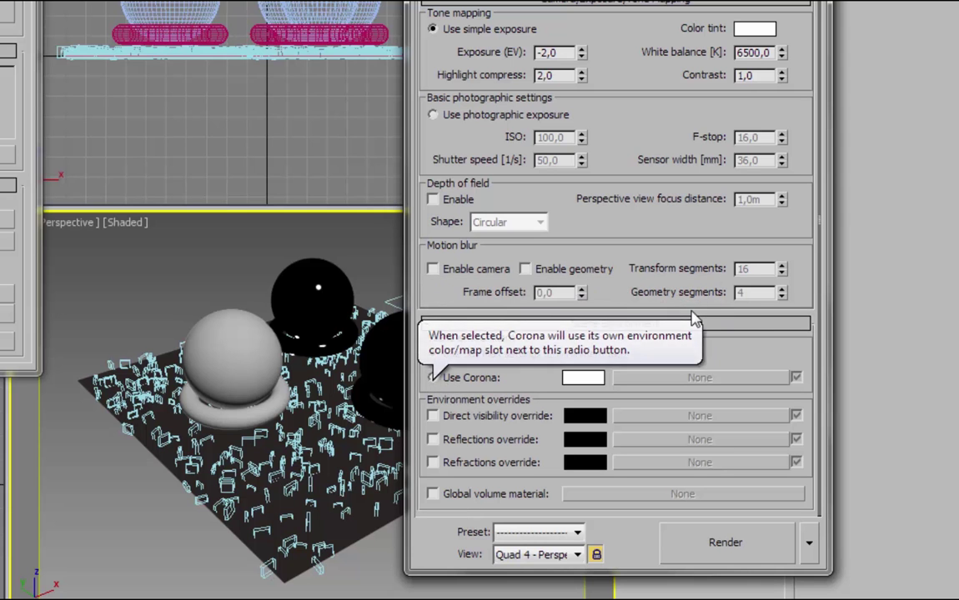
pyautogui.click(434, 377)
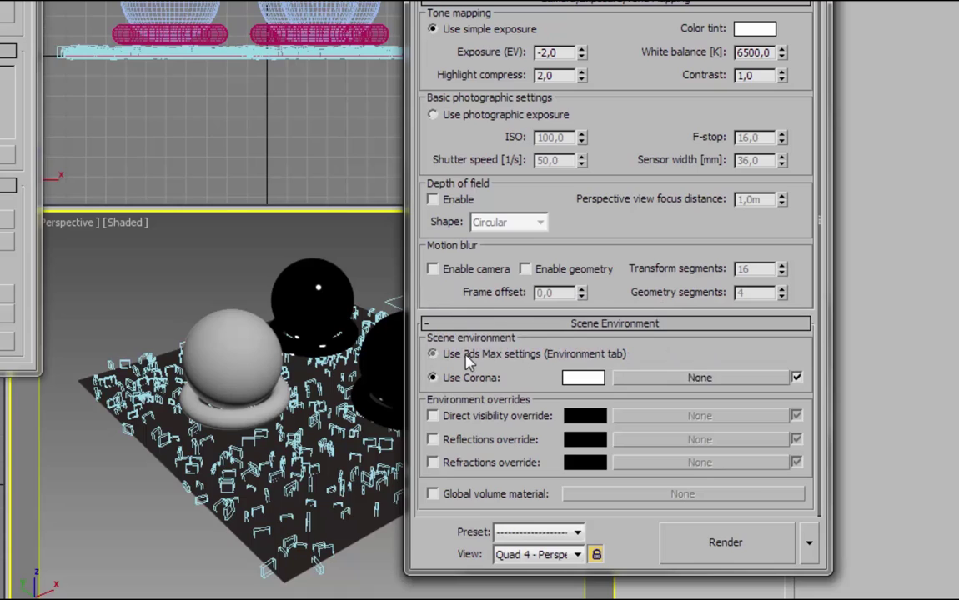
pyautogui.click(434, 355)
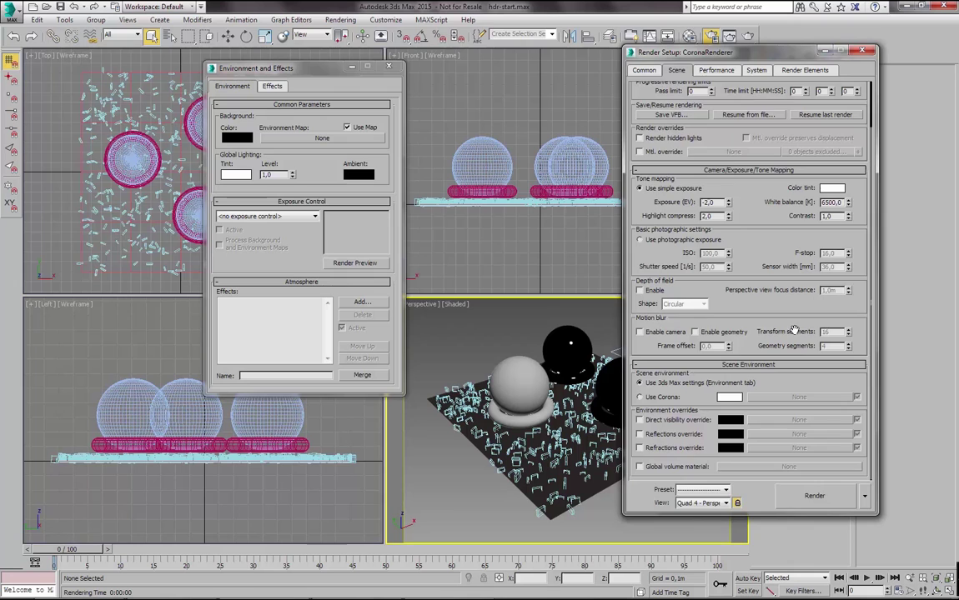
pyautogui.click(823, 53)
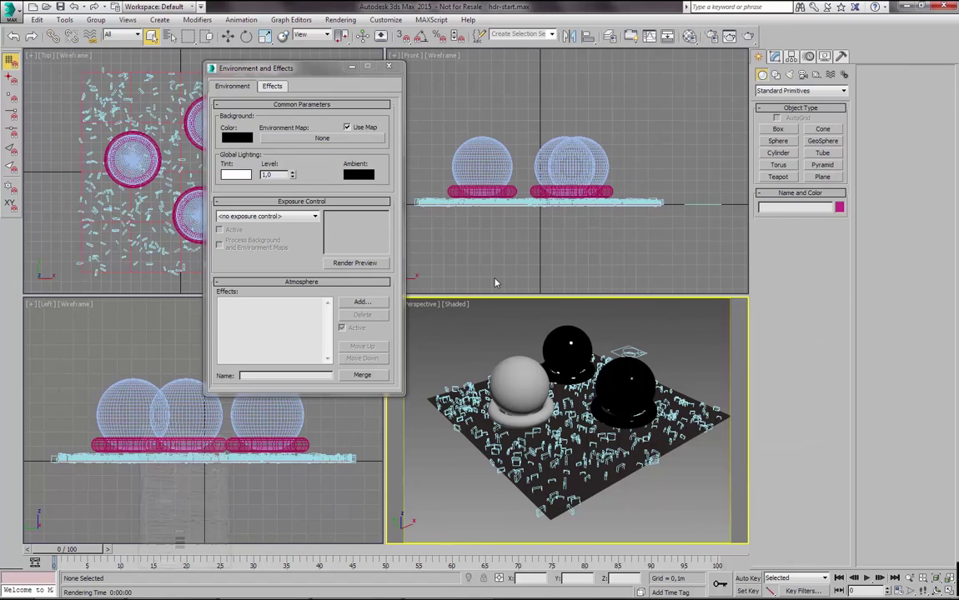
# Assign a Bitmap environment map loading 1347 Sun Clouds Corona.hdr with the default HDRI load settings.
pyautogui.click(318, 139)
pyautogui.write('bit')
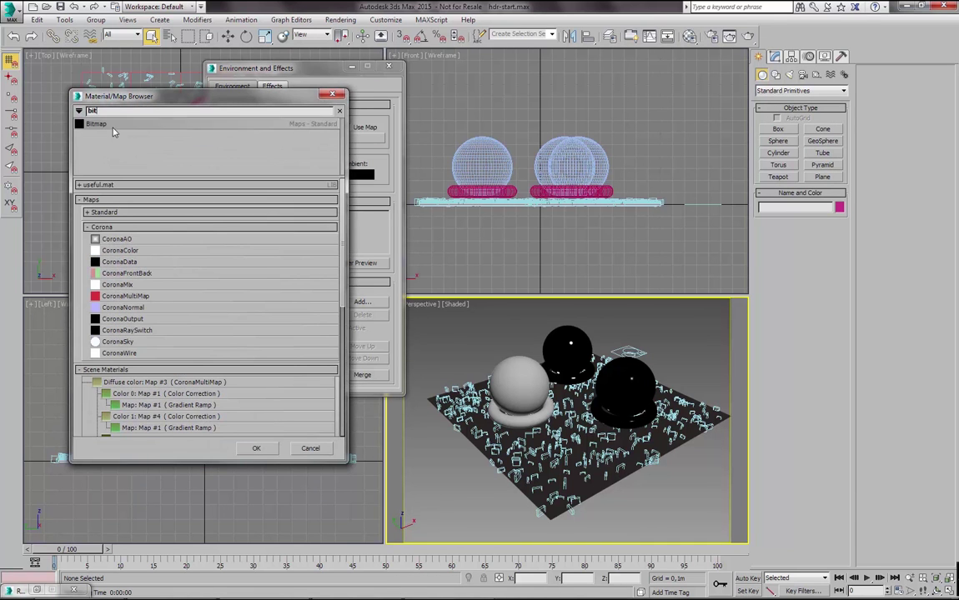
pyautogui.doubleClick(114, 125)
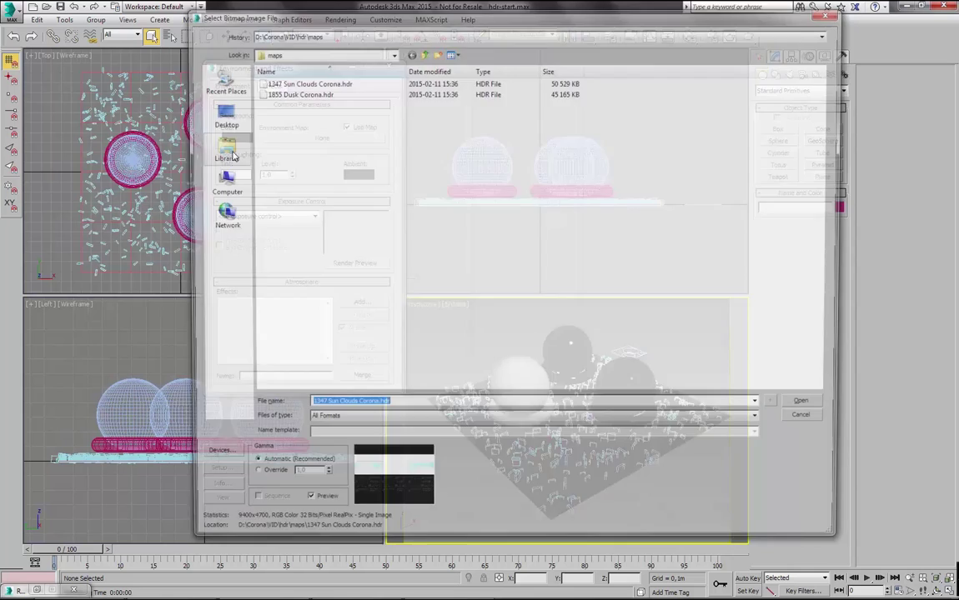
pyautogui.click(318, 84)
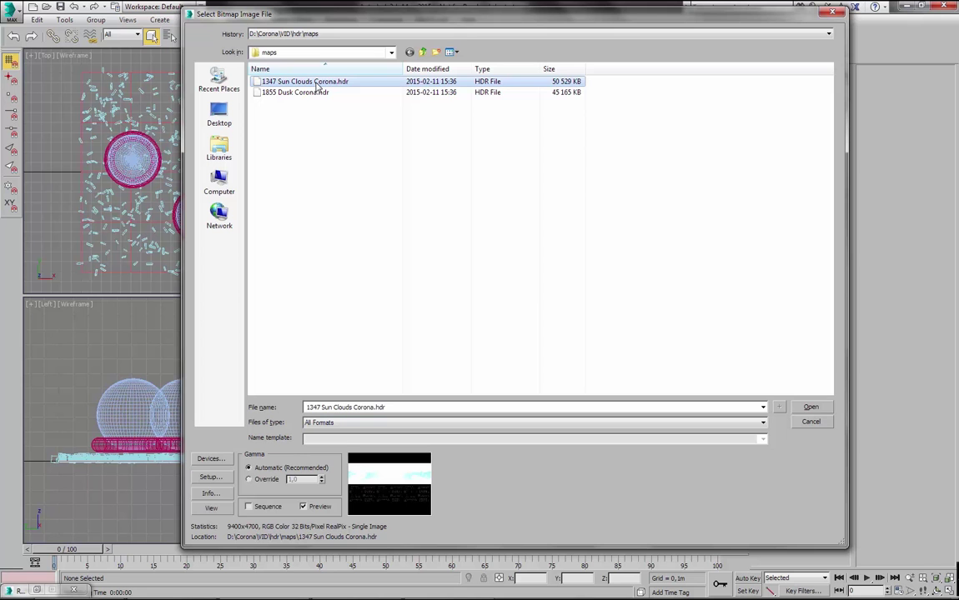
pyautogui.click(810, 408)
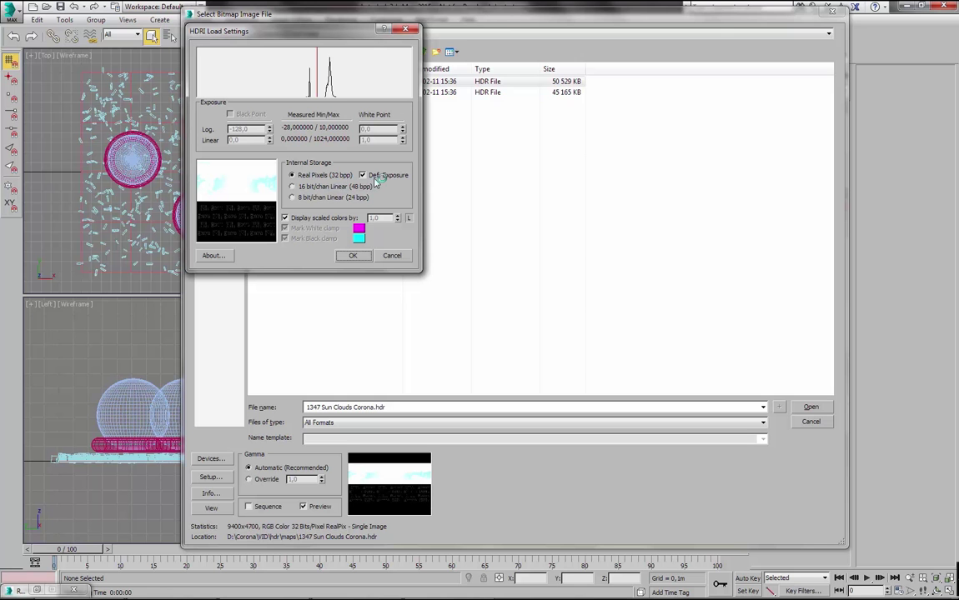
pyautogui.click(365, 258)
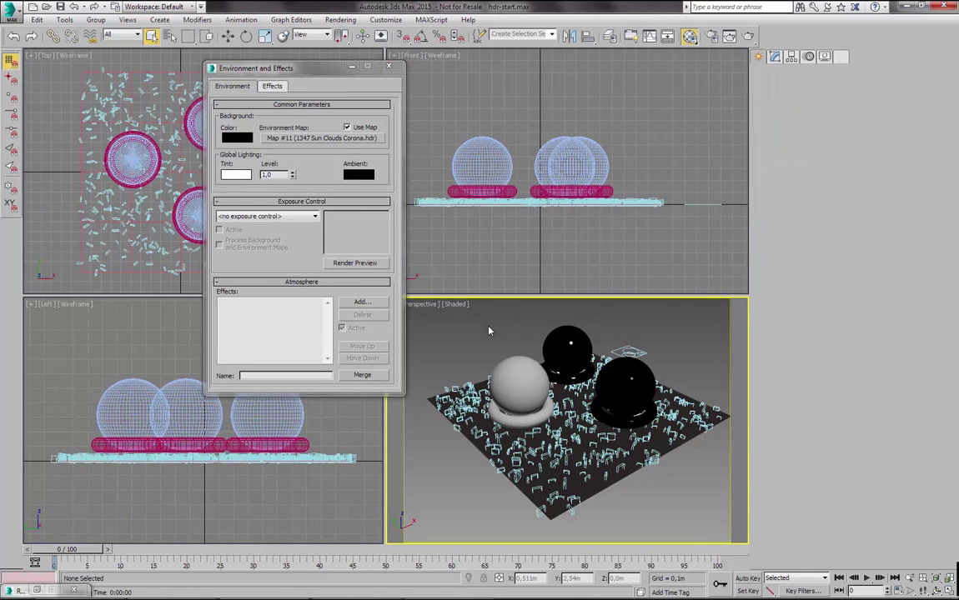
# Instance Map #11 into a Material Editor sample slot and keep Spherical Environment mapping.
pyautogui.press('m')
pyautogui.moveTo(325, 138); pyautogui.dragTo(335, 140)
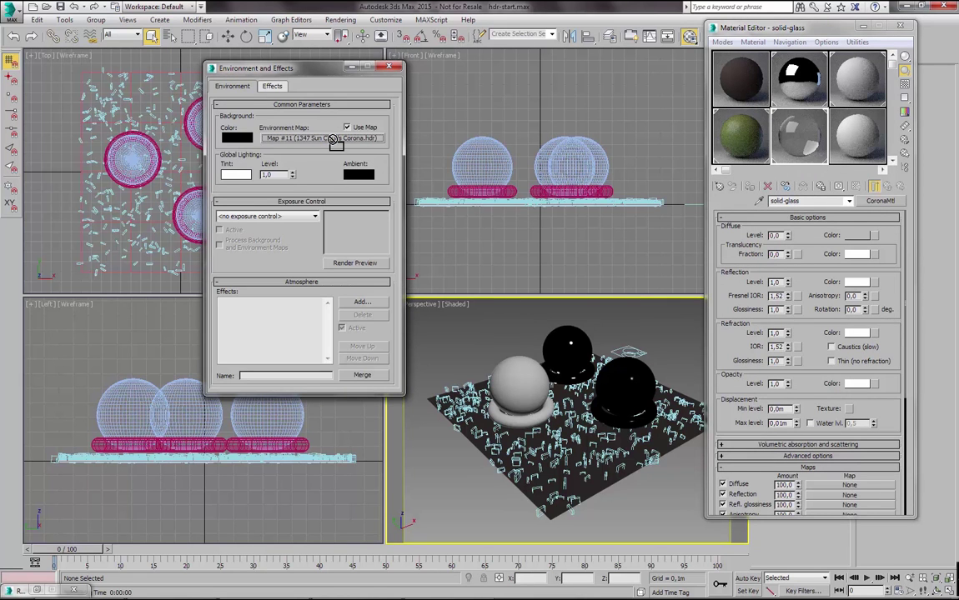
pyautogui.moveTo(334, 141); pyautogui.dragTo(855, 75)
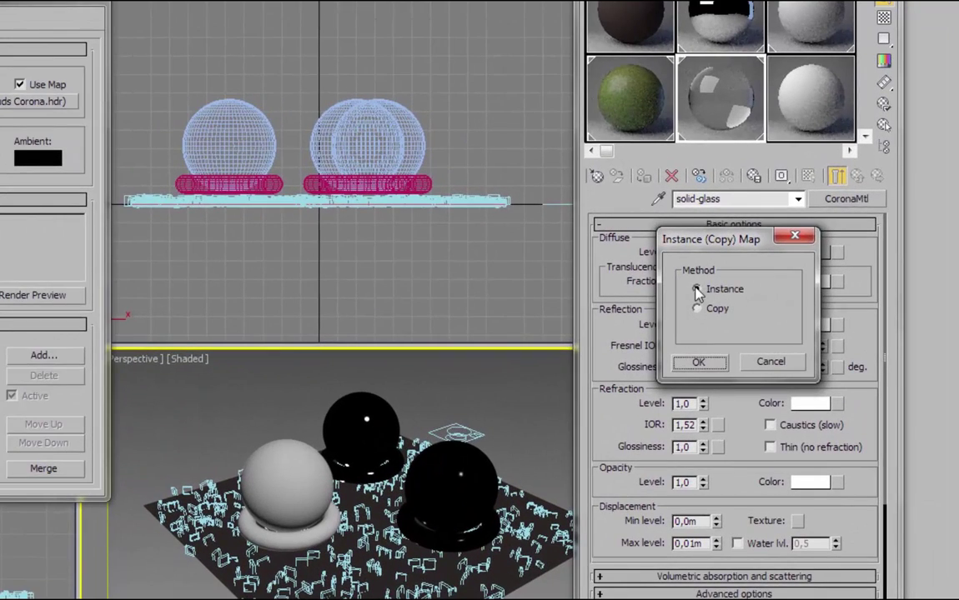
pyautogui.click(696, 288)
pyautogui.click(701, 361)
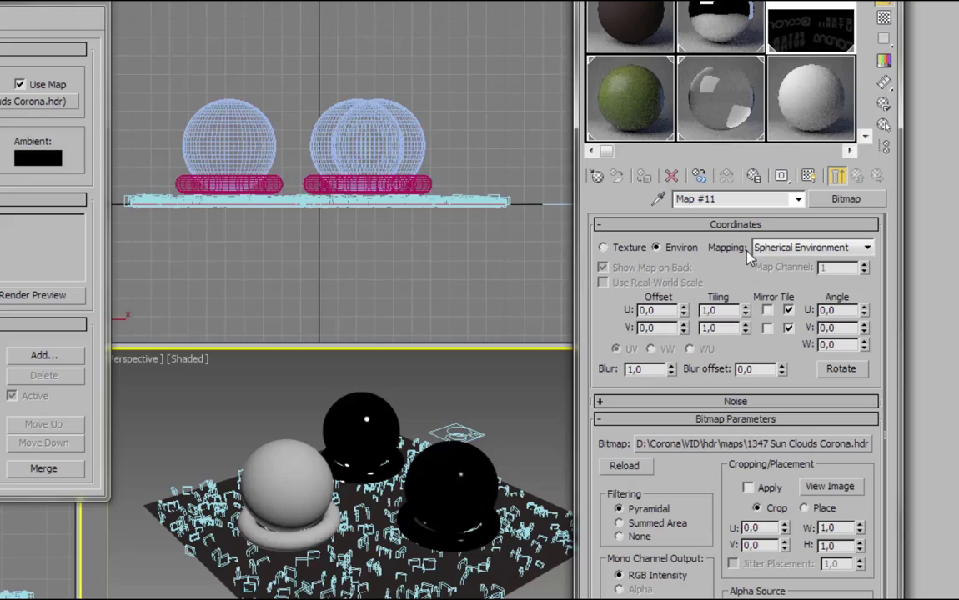
pyautogui.click(792, 247)
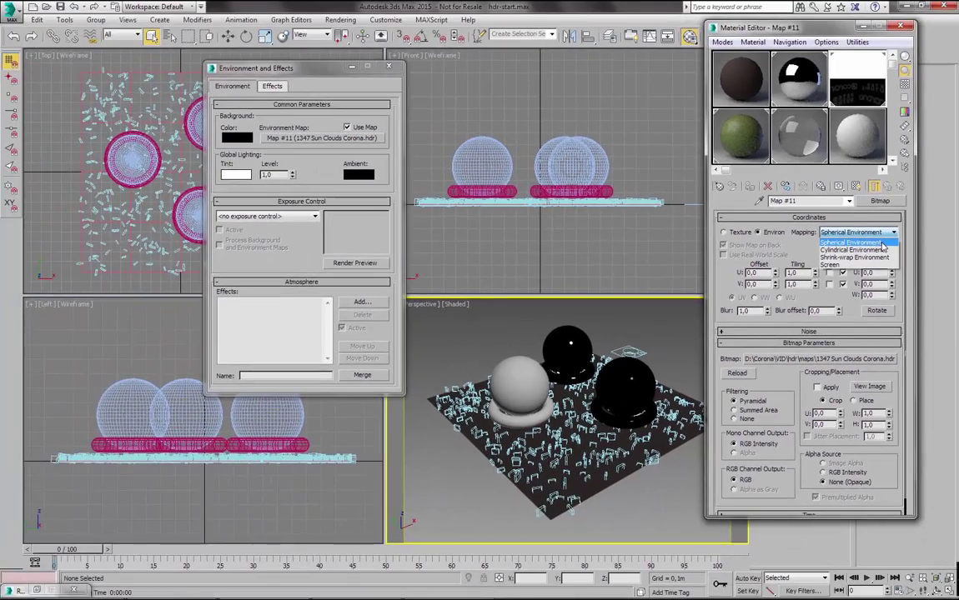
pyautogui.click(854, 264)
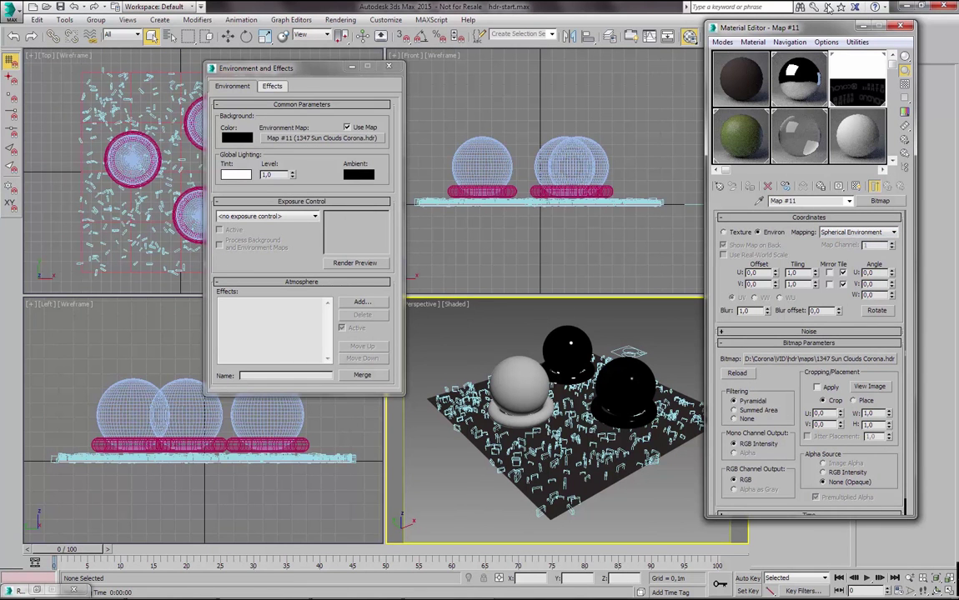
# Close the Material Editor, render the spheres under the Sun Clouds HDR, and zoom and pan the frame buffer.
pyautogui.press('m')
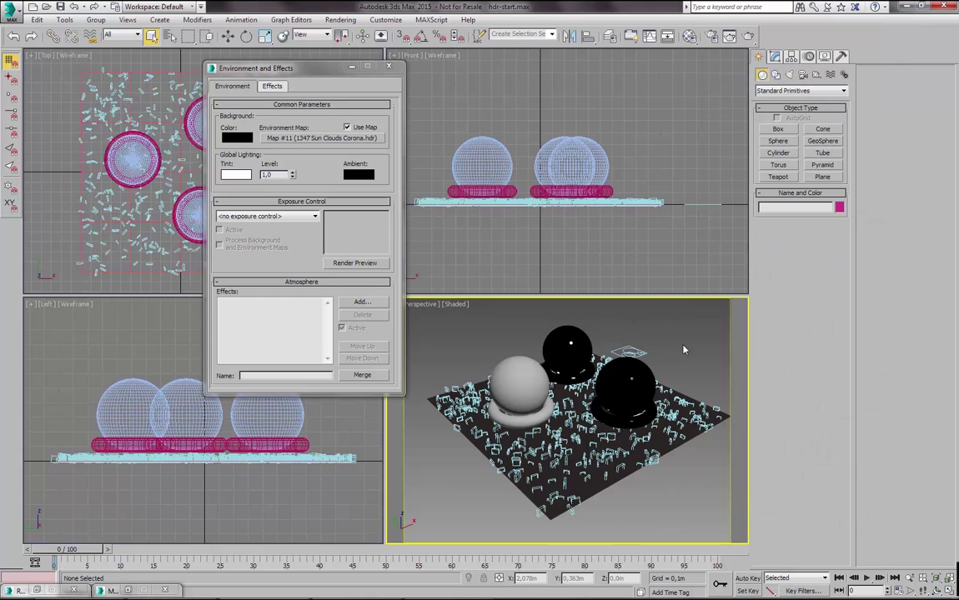
pyautogui.hotkey('shift', 'q')
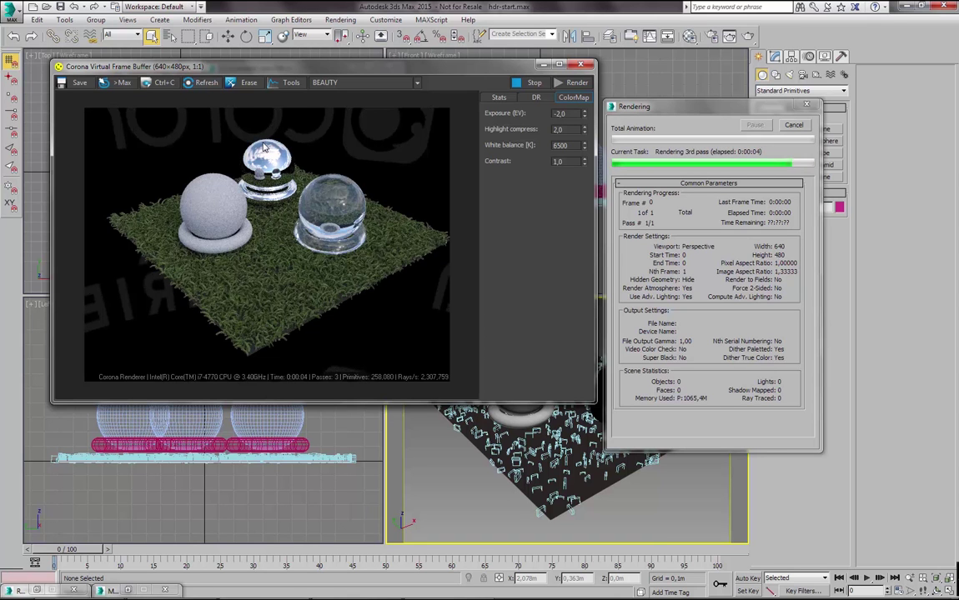
pyautogui.scroll(1, 287, 163)
pyautogui.moveTo(283, 158); pyautogui.dragTo(299, 162)
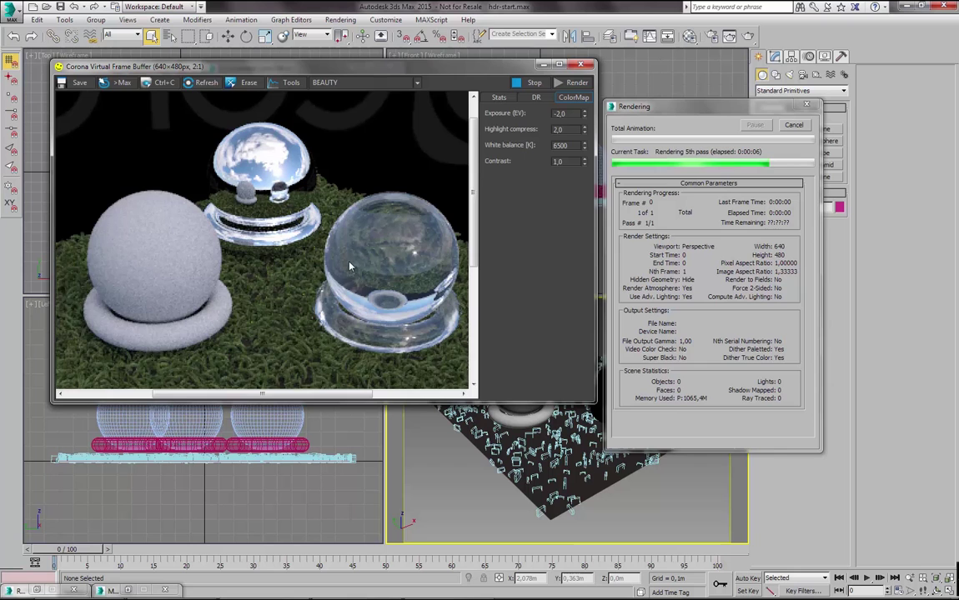
pyautogui.moveTo(313, 234); pyautogui.dragTo(286, 214)
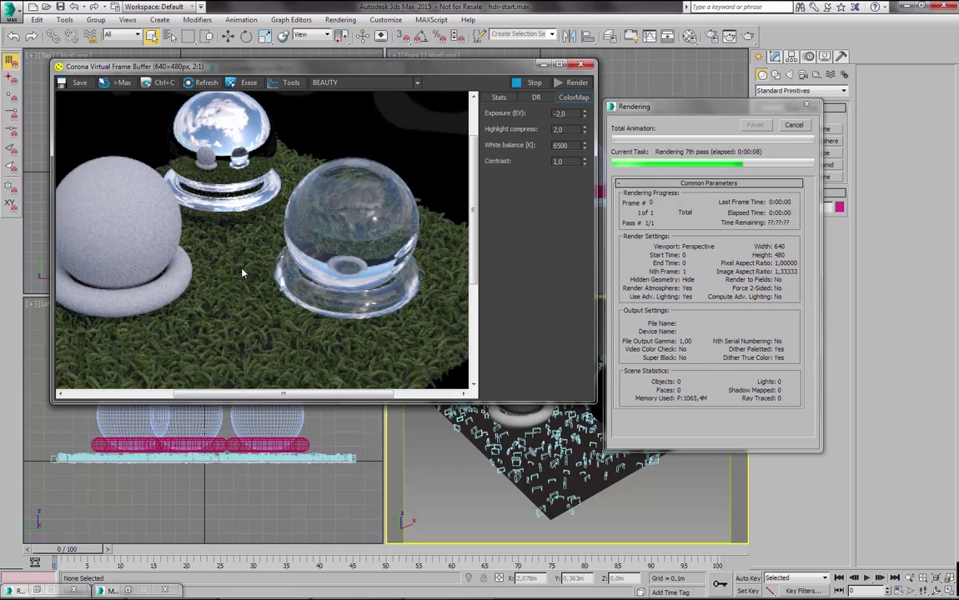
pyautogui.moveTo(217, 240); pyautogui.dragTo(336, 234)
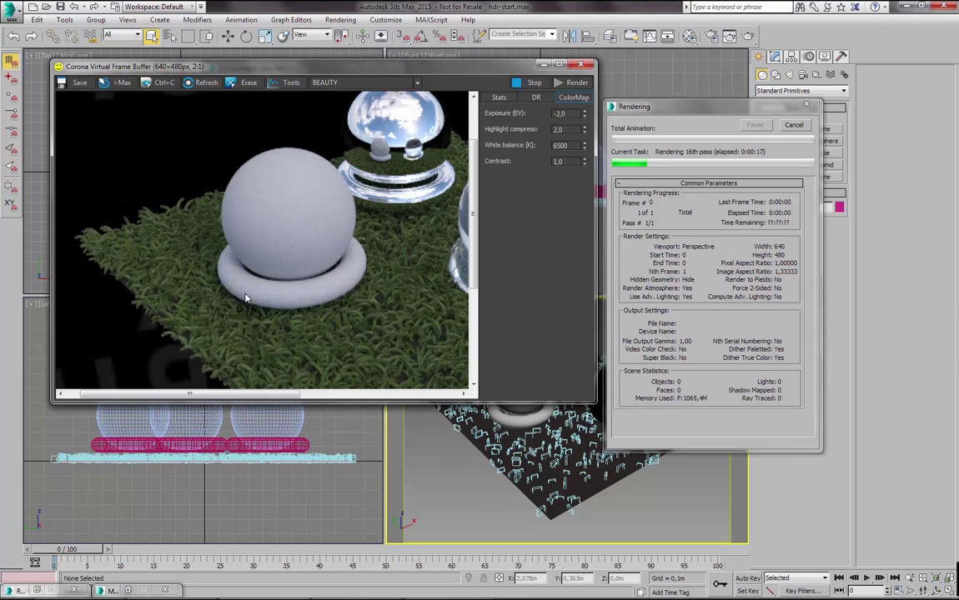
pyautogui.scroll(-1, 246, 299)
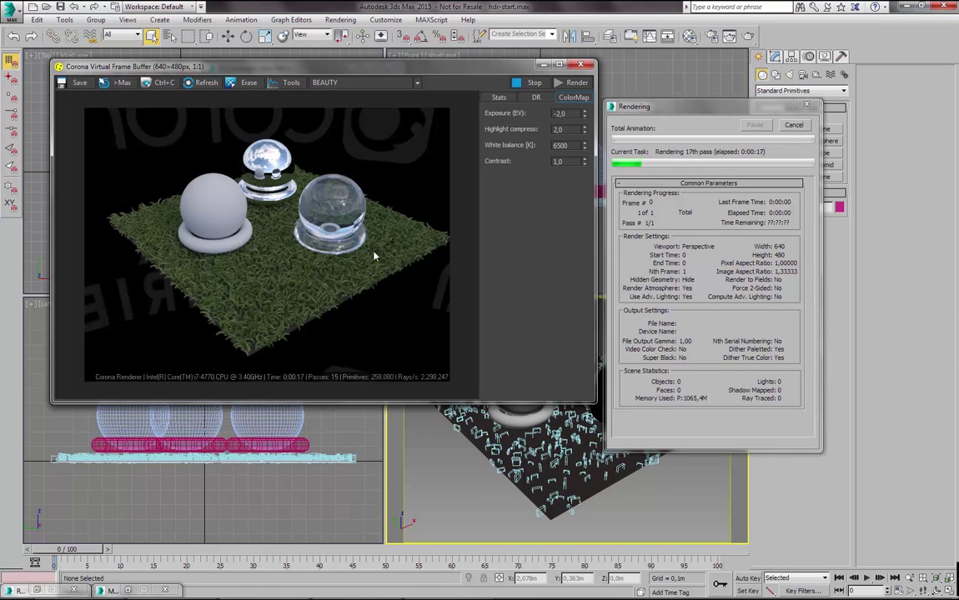
# Stop the render, orbit down to near ground level, render that view, then close the frame buffer.
pyautogui.click(794, 125)
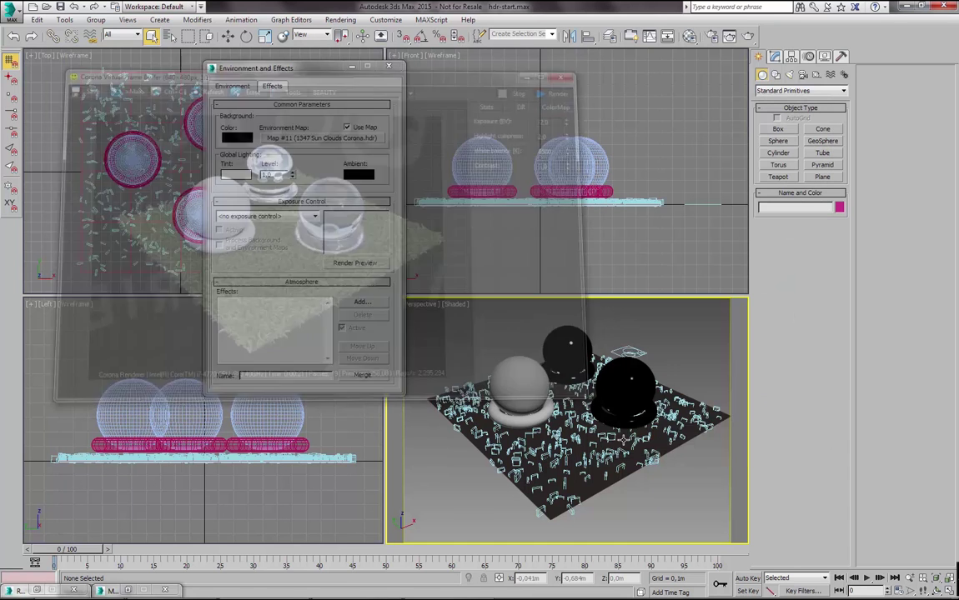
pyautogui.keyDown('alt'); pyautogui.moveTo(627, 437); pyautogui.dragTo(587, 427, button='middle'); pyautogui.keyUp('alt')
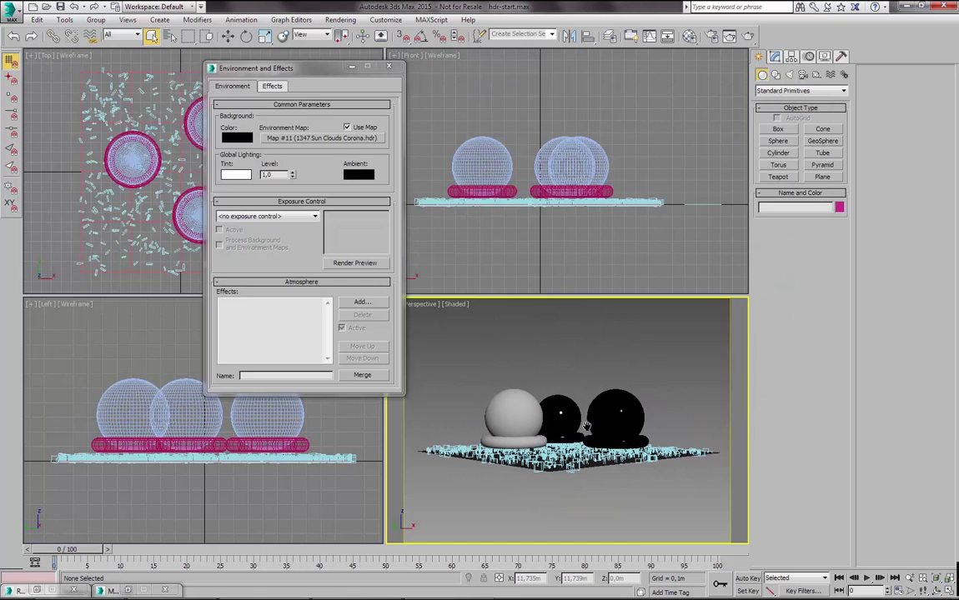
pyautogui.hotkey('shift', 'q')
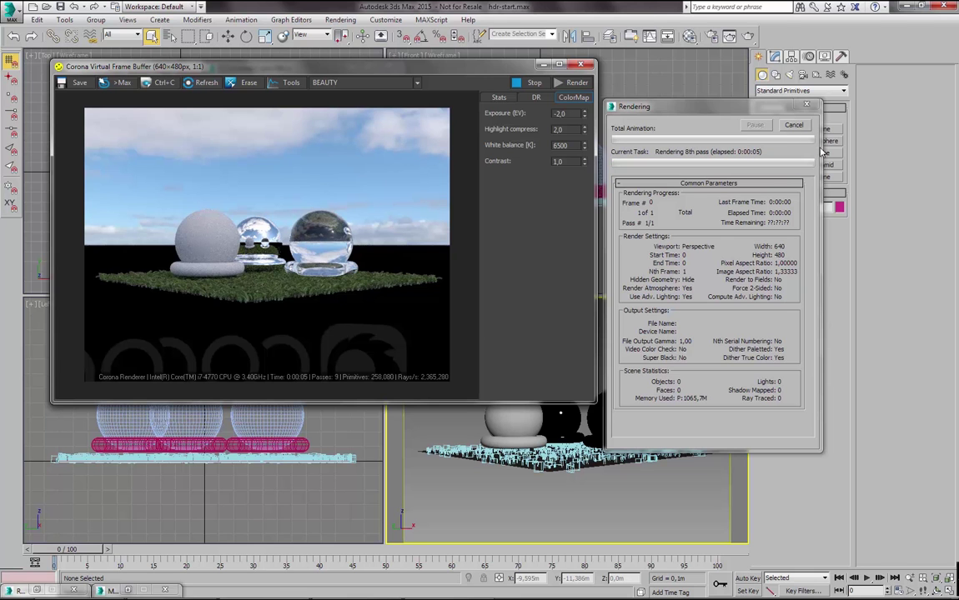
pyautogui.click(794, 125)
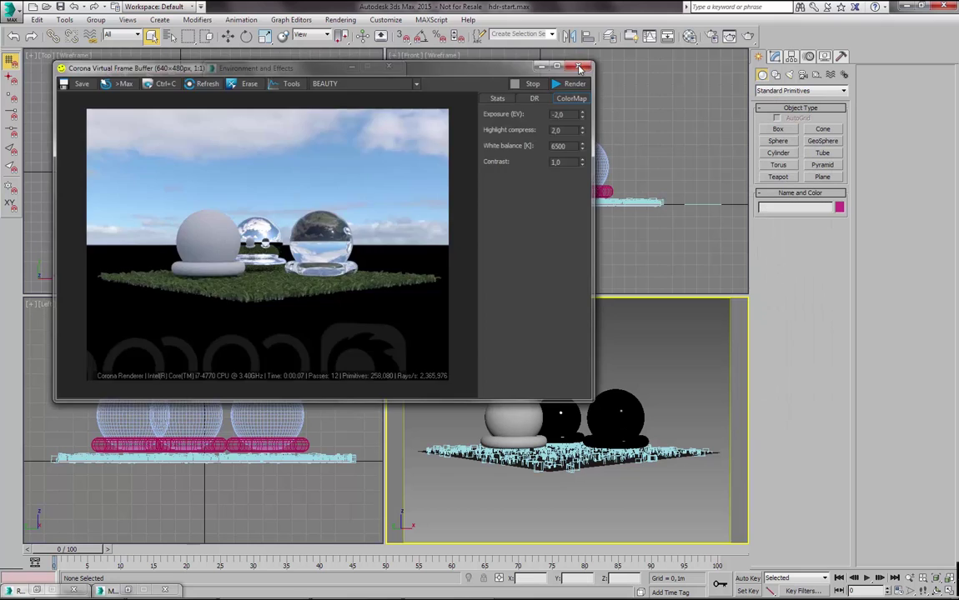
pyautogui.click(580, 64)
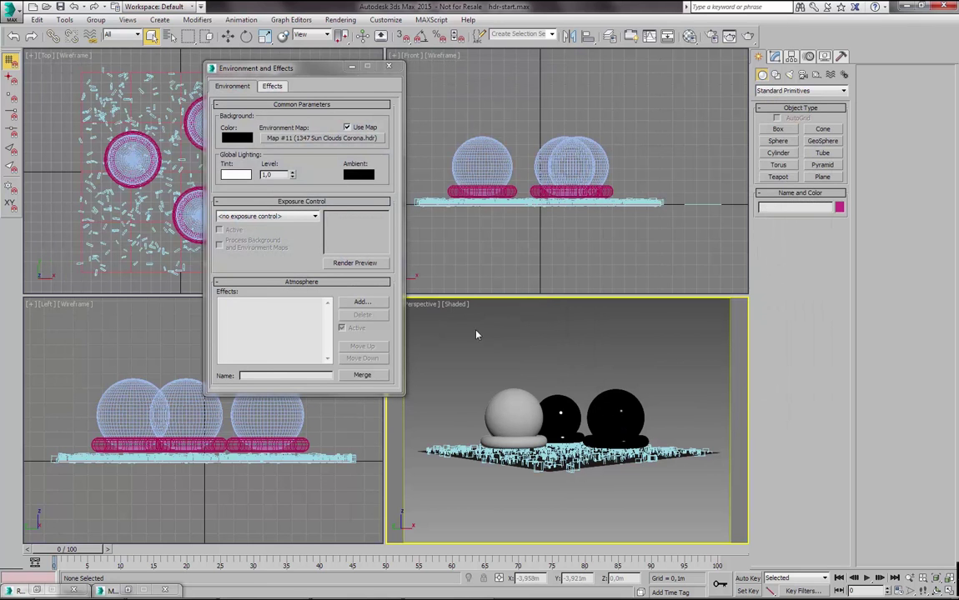
# Clear the Environment Map slot, switch Render Setup to Corona's scene environment, and begin choosing its map.
pyautogui.rightClick(312, 144)
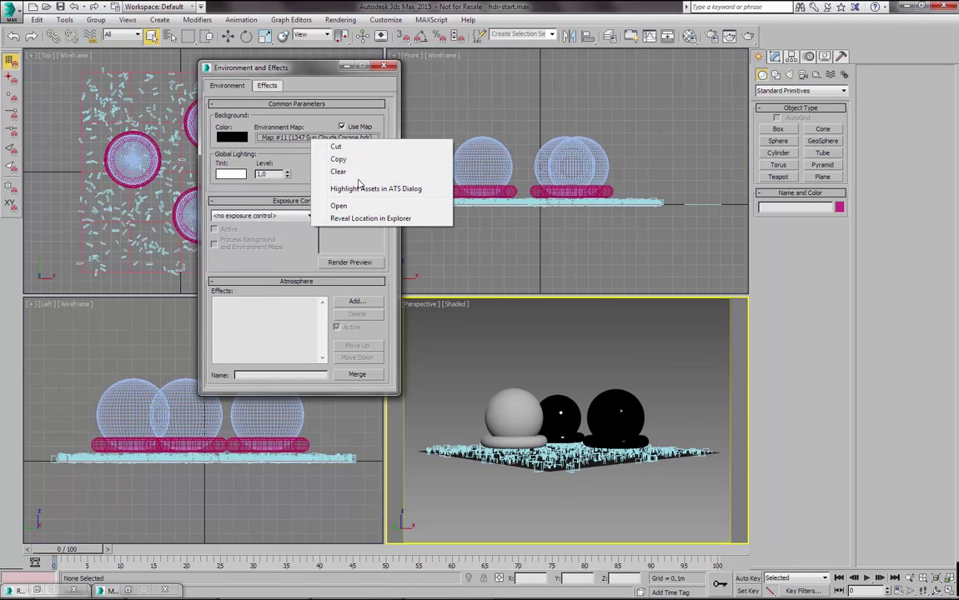
pyautogui.click(346, 170)
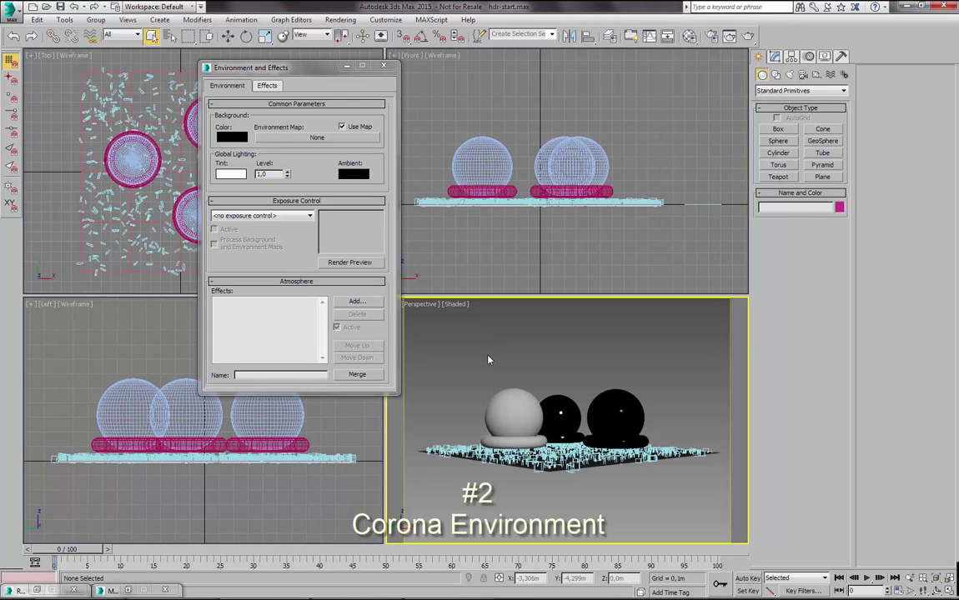
pyautogui.press('F10')
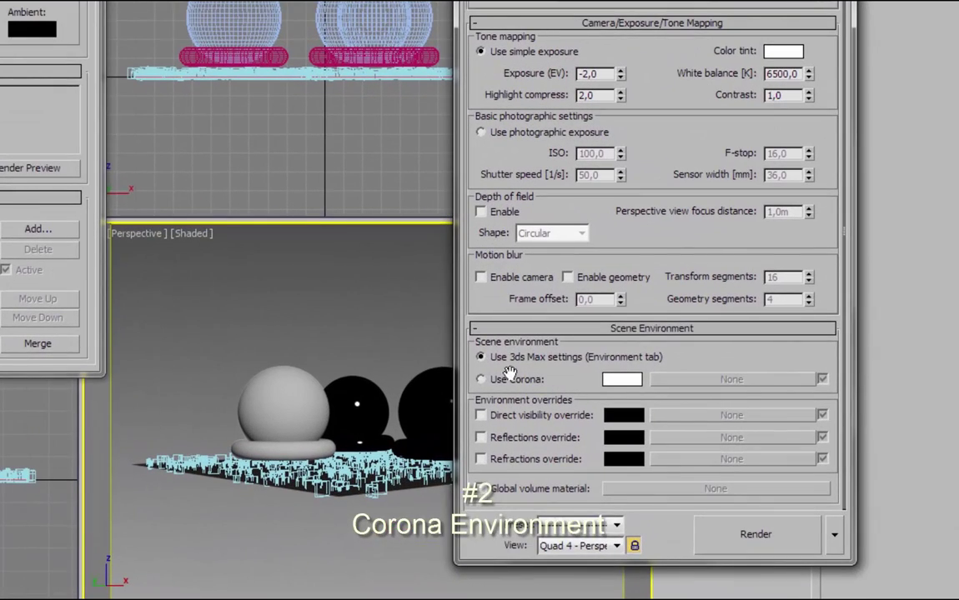
pyautogui.click(498, 382)
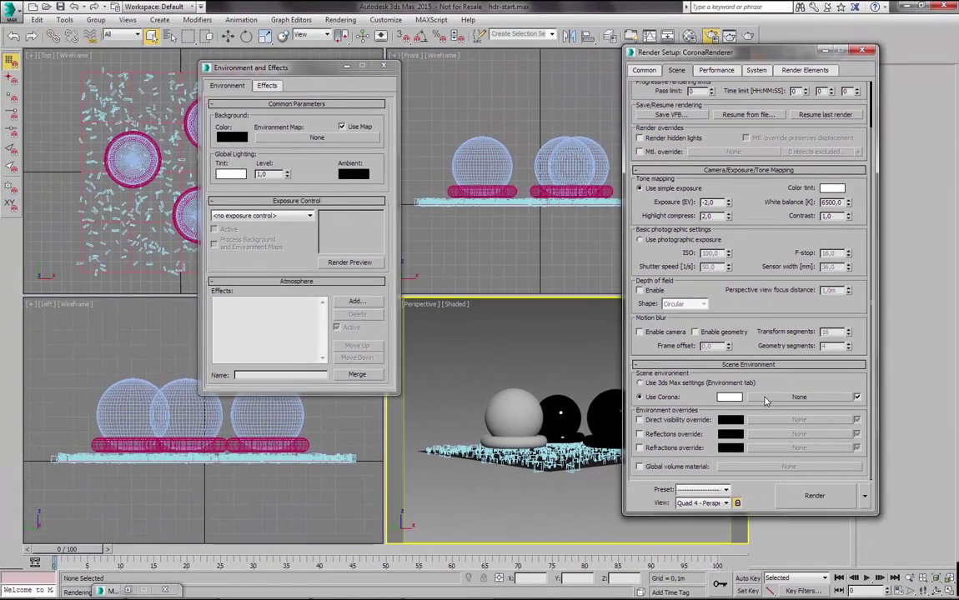
pyautogui.click(766, 398)
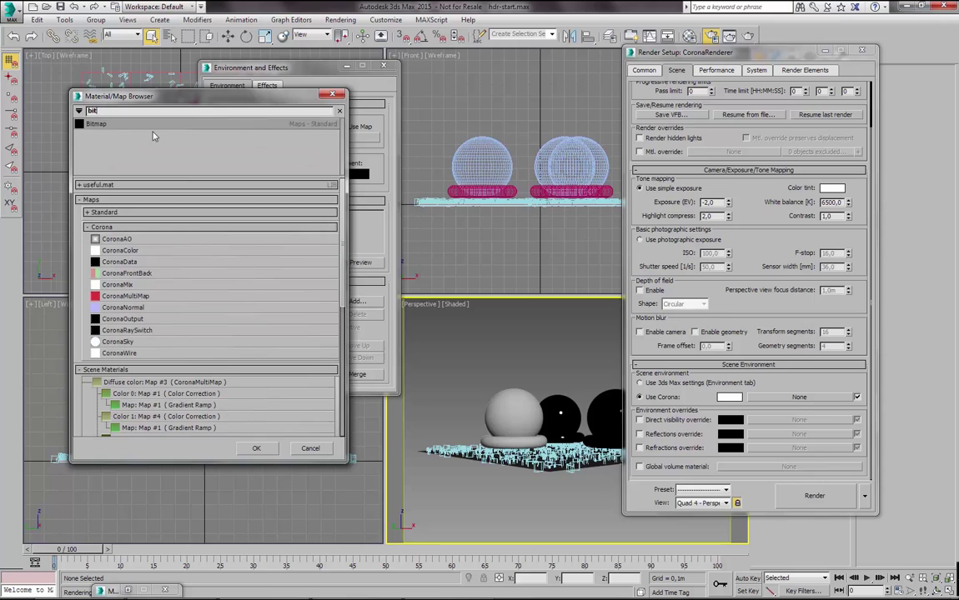
# Load 1347 Sun Clouds Corona.hdr as a Bitmap for Corona's scene environment.
pyautogui.doubleClick(114, 110)
pyautogui.click(307, 83)
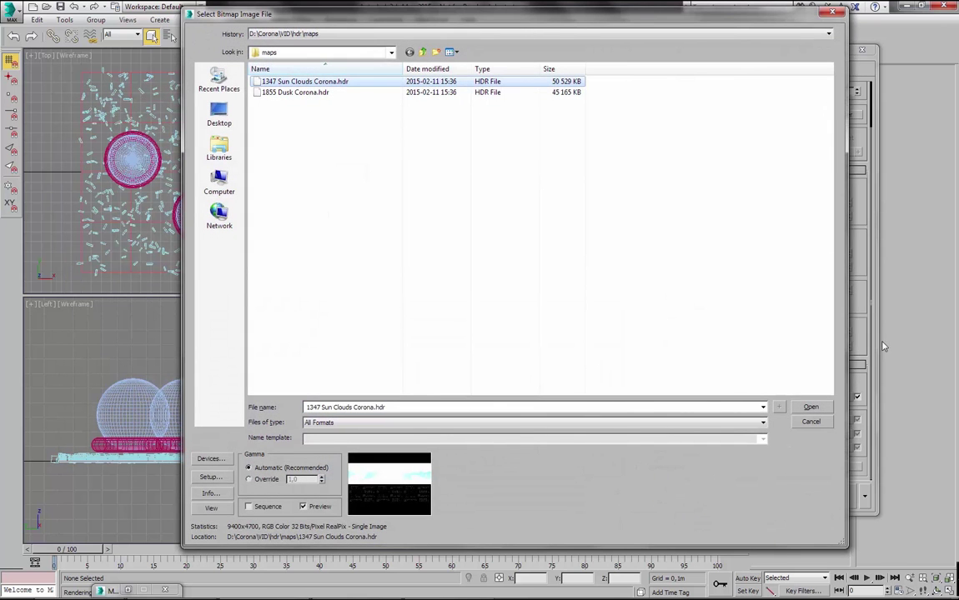
pyautogui.click(811, 408)
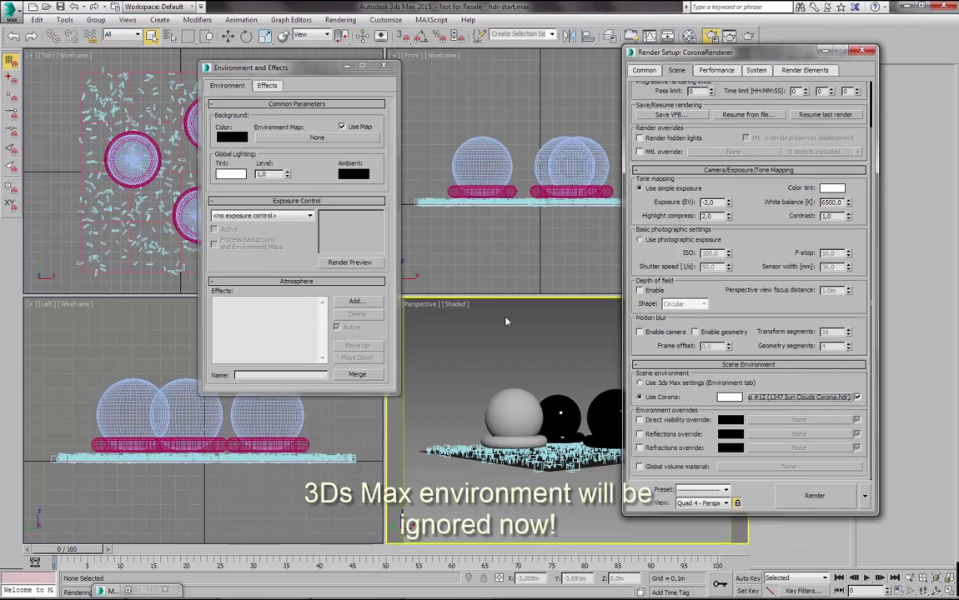
# Render the spheres against the cloudy sky, then close the frame buffer and reopen Environment settings.
pyautogui.hotkey('shift', 'q')
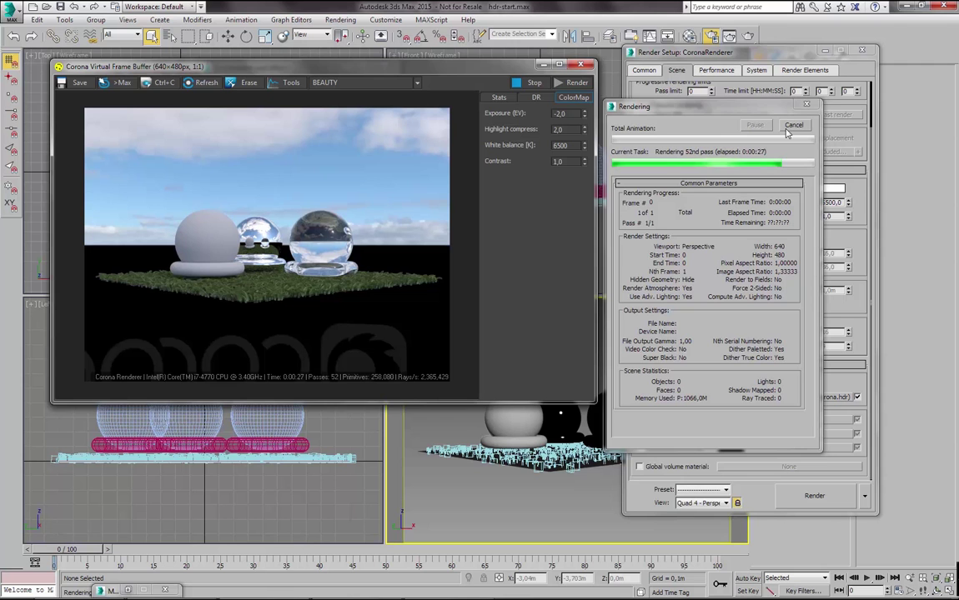
pyautogui.click(581, 65)
pyautogui.press('8')
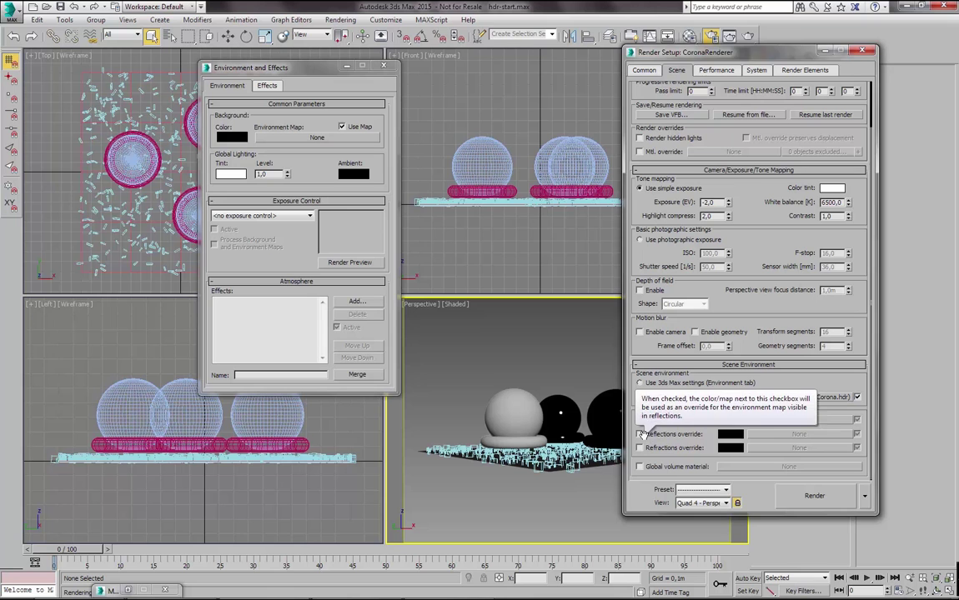
# Enable the Reflections override and load 1855 Dusk Corona.hdr into it as a Bitmap.
pyautogui.click(689, 437)
pyautogui.click(757, 438)
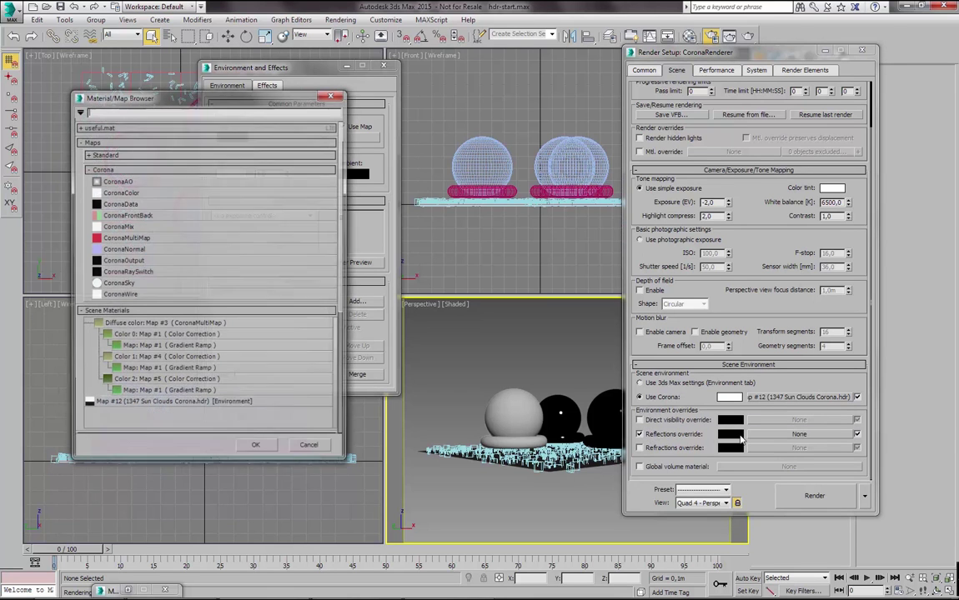
pyautogui.write('bitmap')
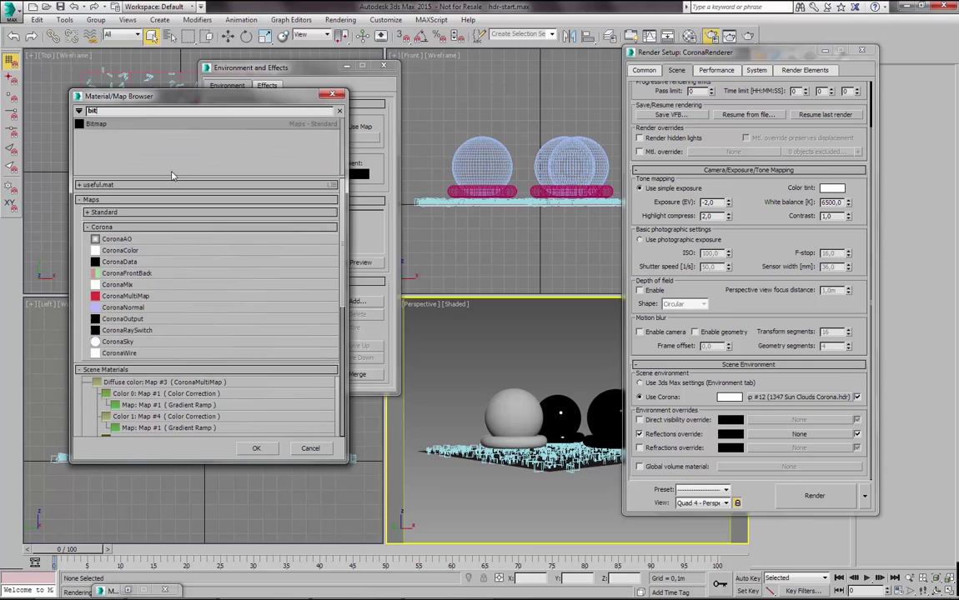
pyautogui.press('Return')
pyautogui.click(295, 94)
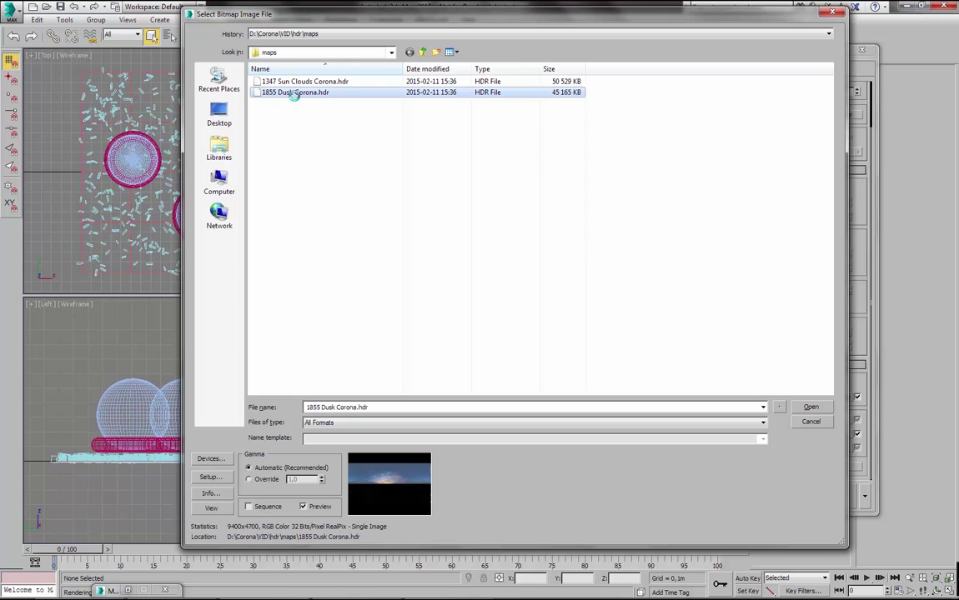
pyautogui.click(826, 407)
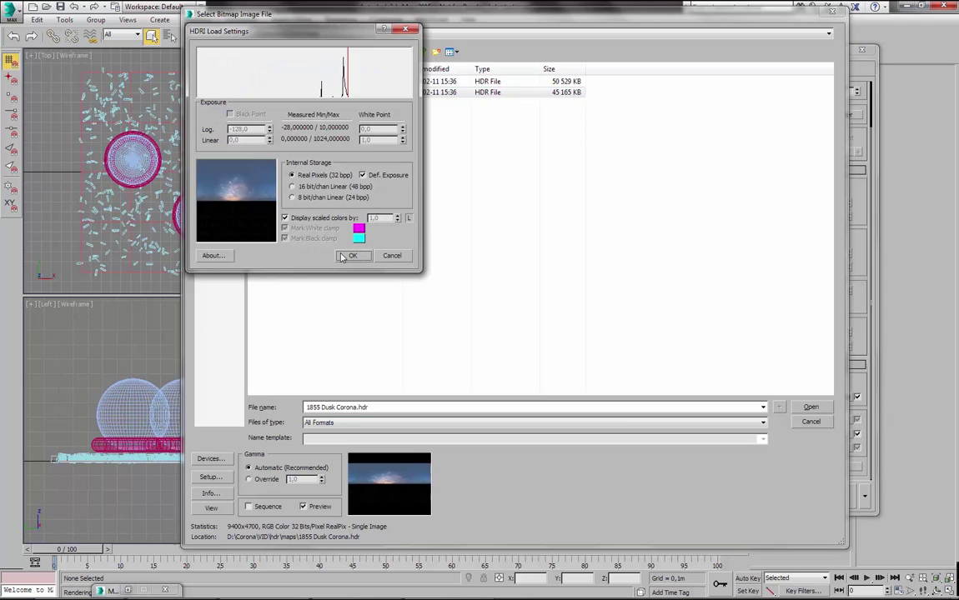
pyautogui.click(350, 256)
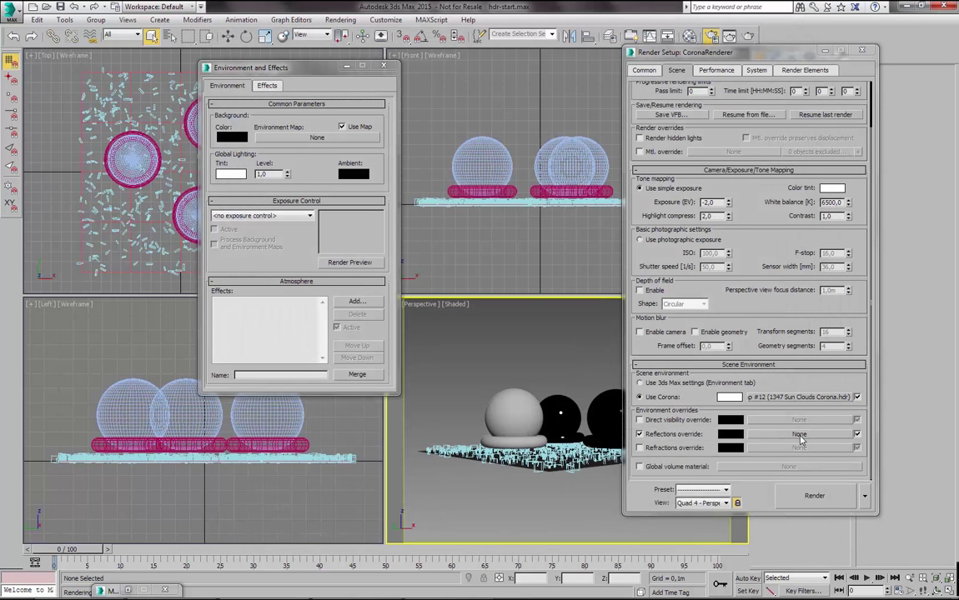
# Bring dusk reflection Map #13 into the Material Editor and set it to Spherical Environment mapping.
pyautogui.press('m')
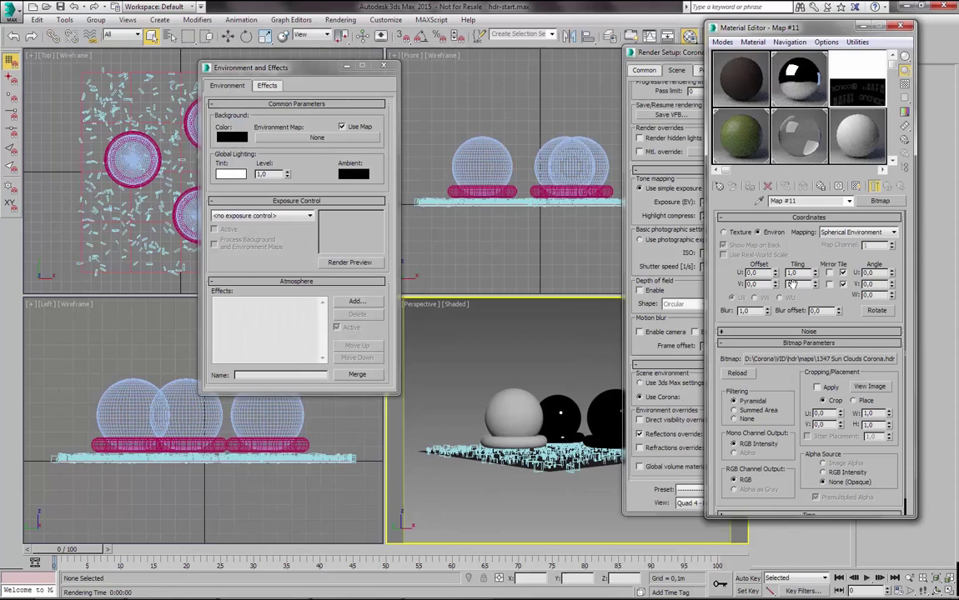
pyautogui.moveTo(806, 32); pyautogui.dragTo(477, 45)
pyautogui.moveTo(784, 442); pyautogui.dragTo(534, 109)
pyautogui.click(415, 290)
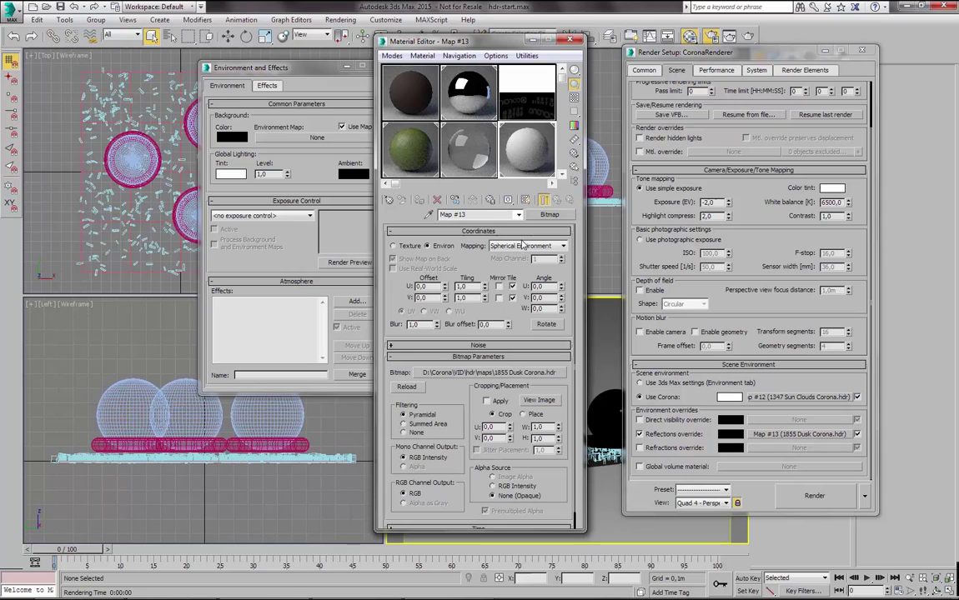
pyautogui.click(426, 246)
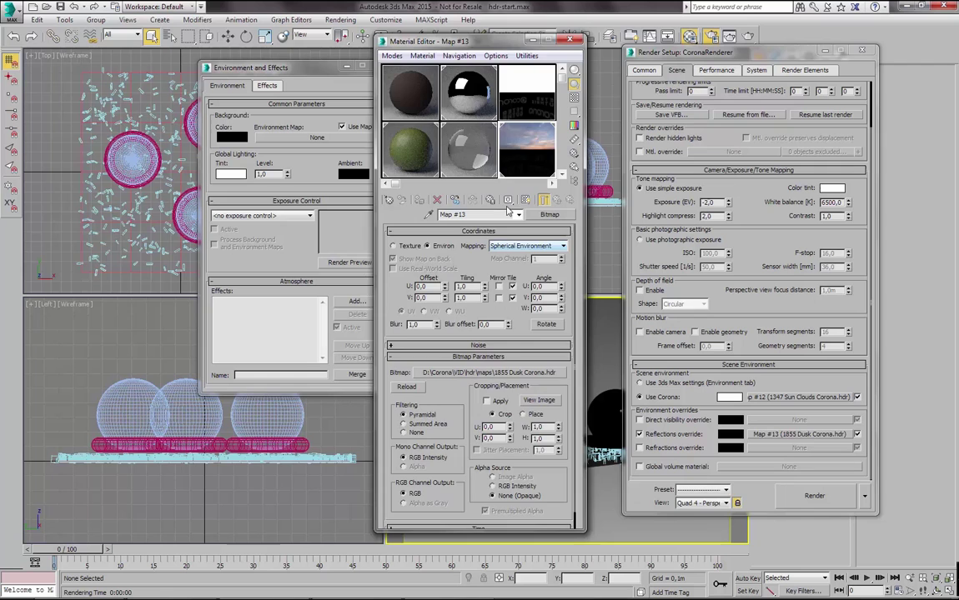
pyautogui.click(570, 39)
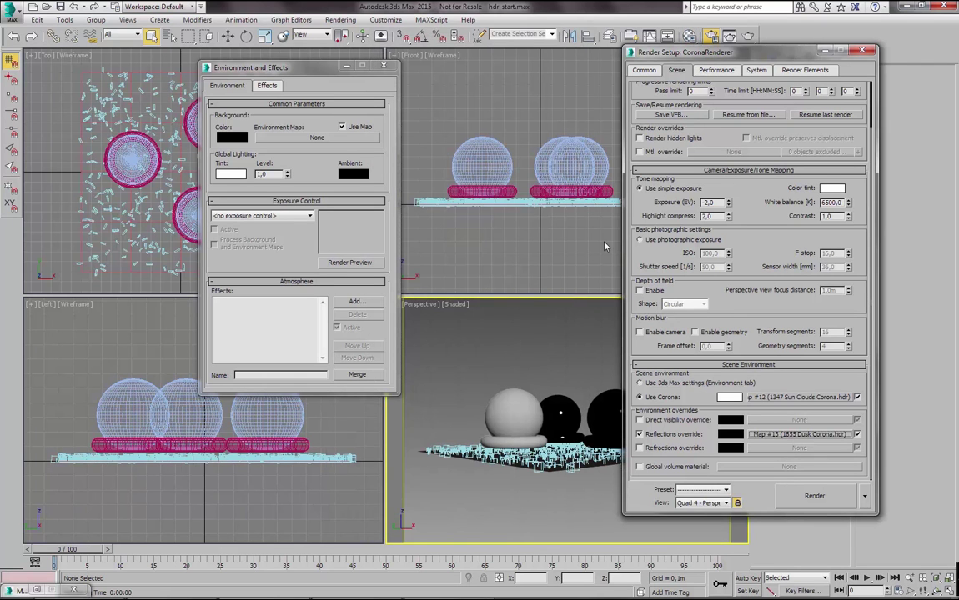
# Orbit the Perspective view around the black sphere and start a test render, then cancel it.
pyautogui.click(580, 332)
pyautogui.click(561, 408)
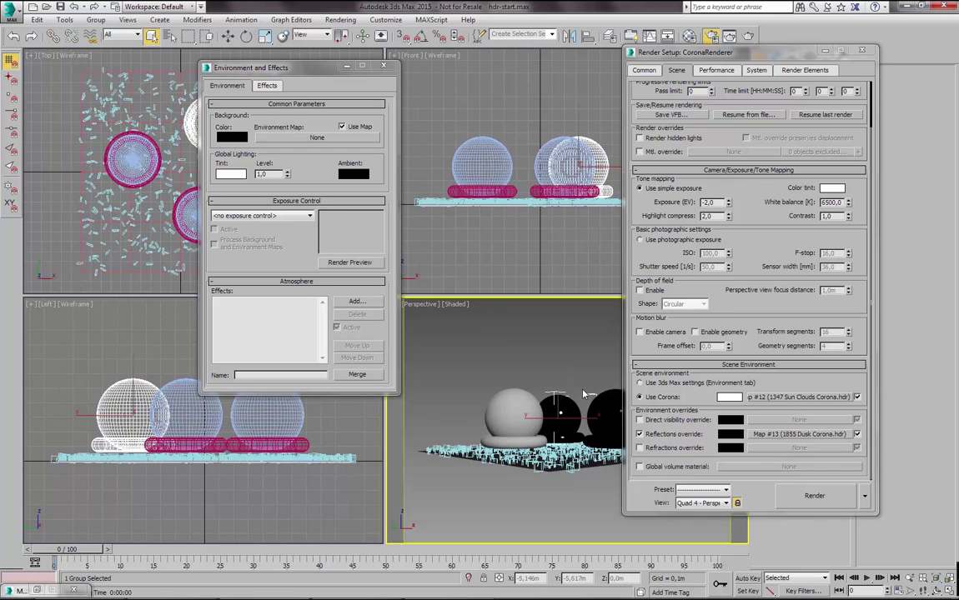
pyautogui.scroll(6, 567, 406)
pyautogui.keyDown('alt'); pyautogui.moveTo(577, 403); pyautogui.dragTo(571, 420, button='middle'); pyautogui.keyUp('alt')
pyautogui.hotkey('shift', 'q')
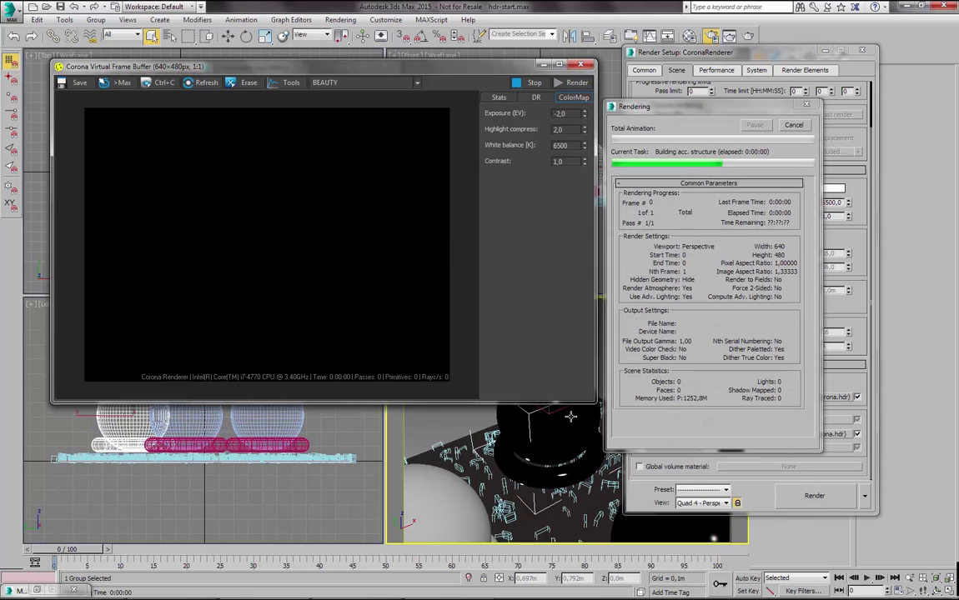
pyautogui.scroll(3, 246, 234)
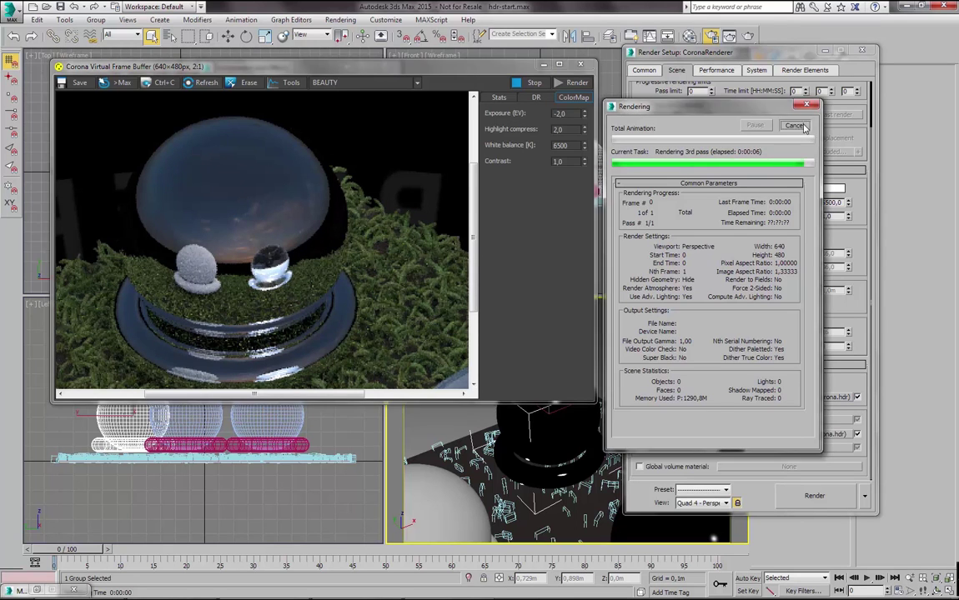
pyautogui.press('Escape')
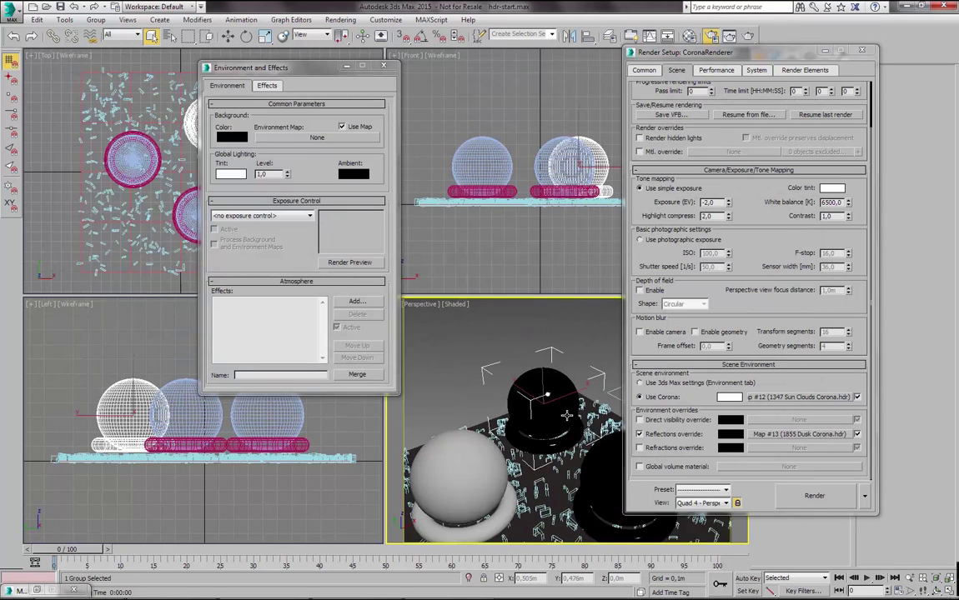
# Re-render from a higher angle and zoom and pan the image to inspect the dusk reflections.
pyautogui.keyDown('alt'); pyautogui.moveTo(567, 415); pyautogui.dragTo(557, 447, button='middle'); pyautogui.keyUp('alt')
pyautogui.hotkey('shift', 'q')
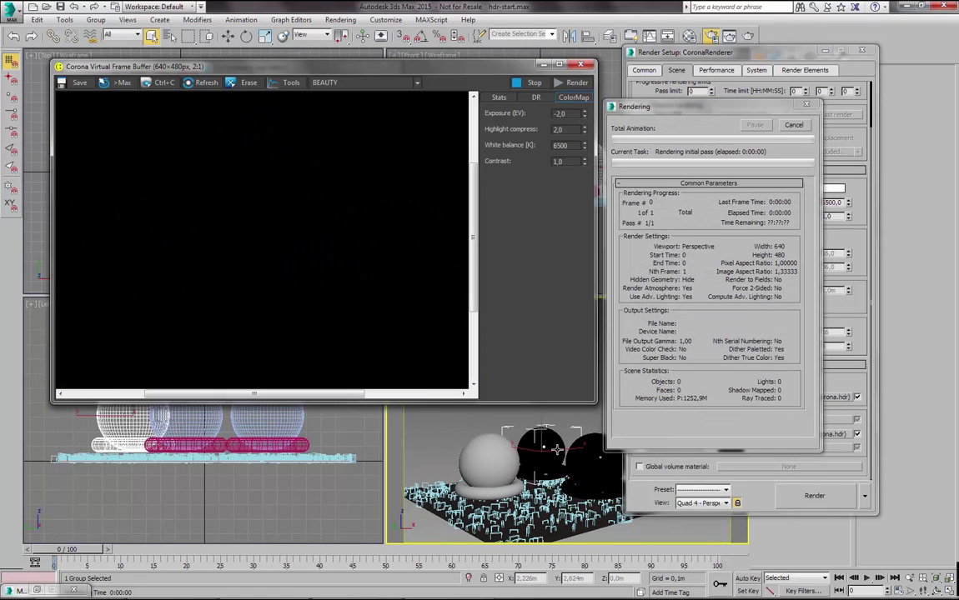
pyautogui.scroll(-1, 311, 211)
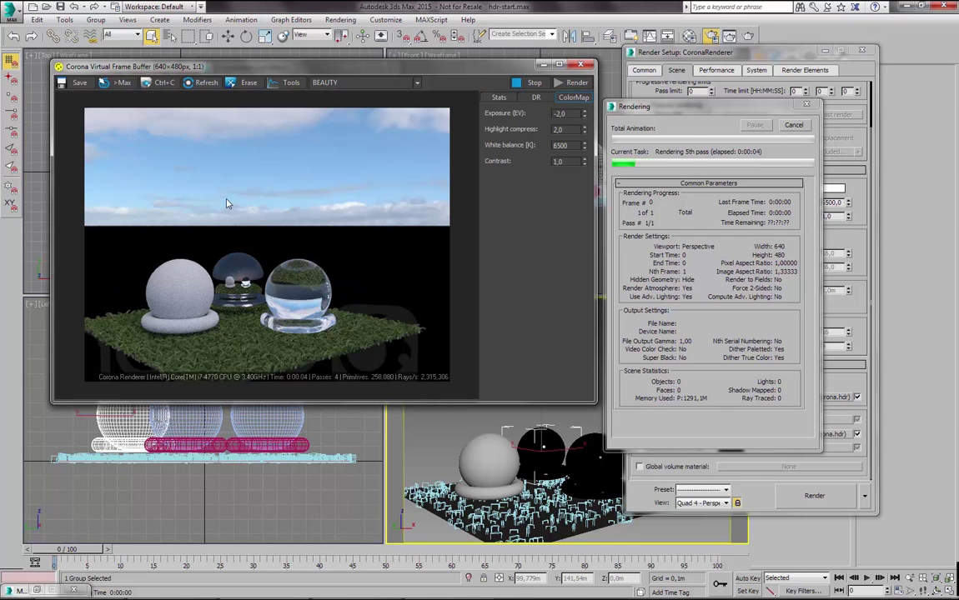
pyautogui.scroll(1, 254, 204)
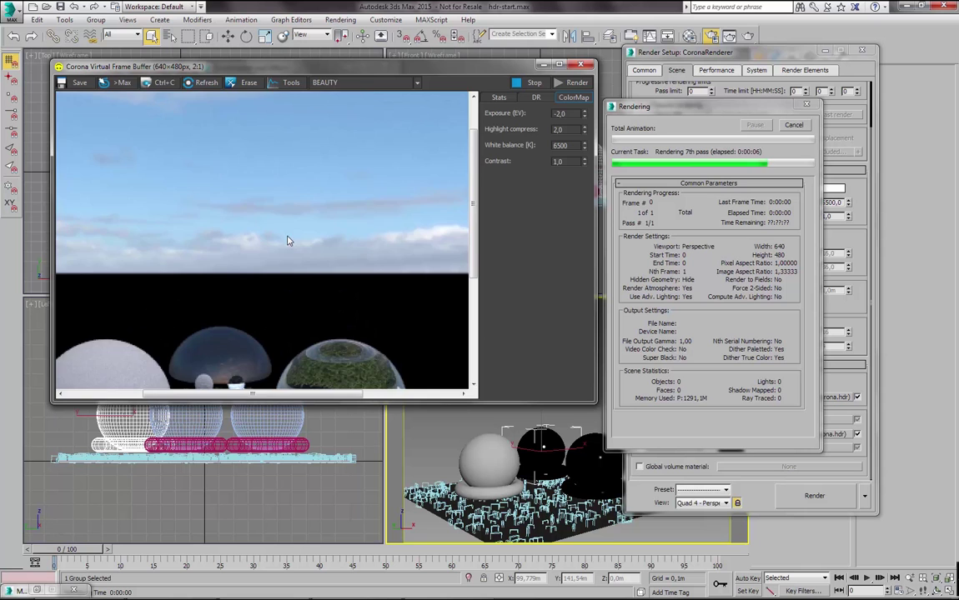
pyautogui.moveTo(288, 241)
pyautogui.mouseDown()
pyautogui.moveTo(295, 163)
pyautogui.moveTo(283, 226)
pyautogui.mouseUp()
pyautogui.scroll(-1, 283, 227)
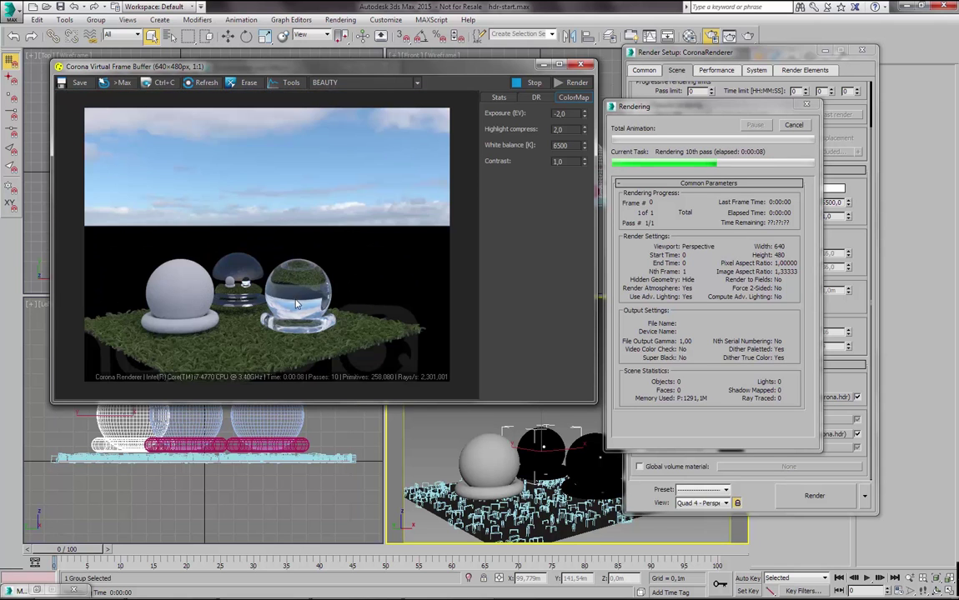
pyautogui.scroll(1, 296, 304)
pyautogui.moveTo(180, 267); pyautogui.dragTo(241, 265)
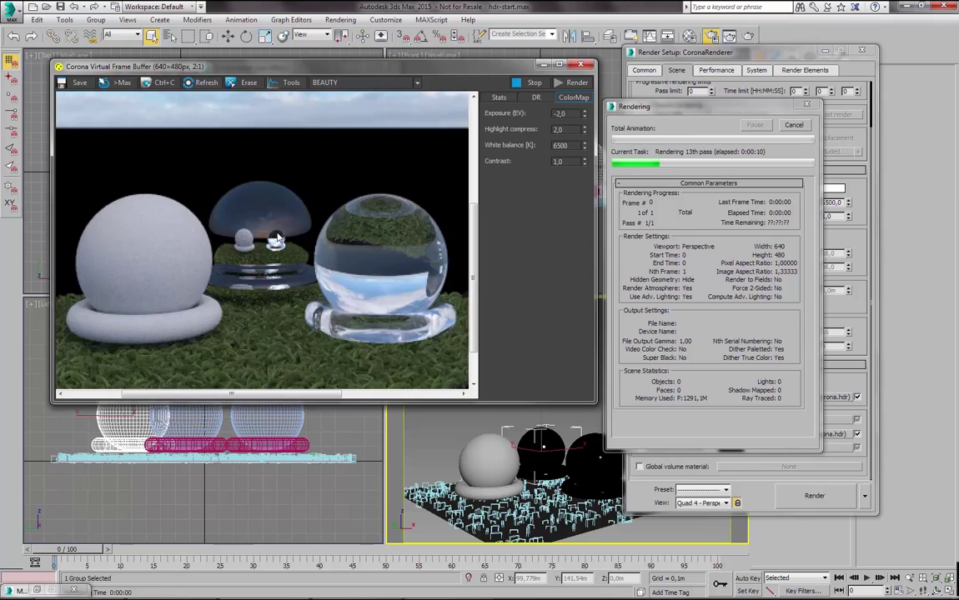
pyautogui.scroll(1, 309, 232)
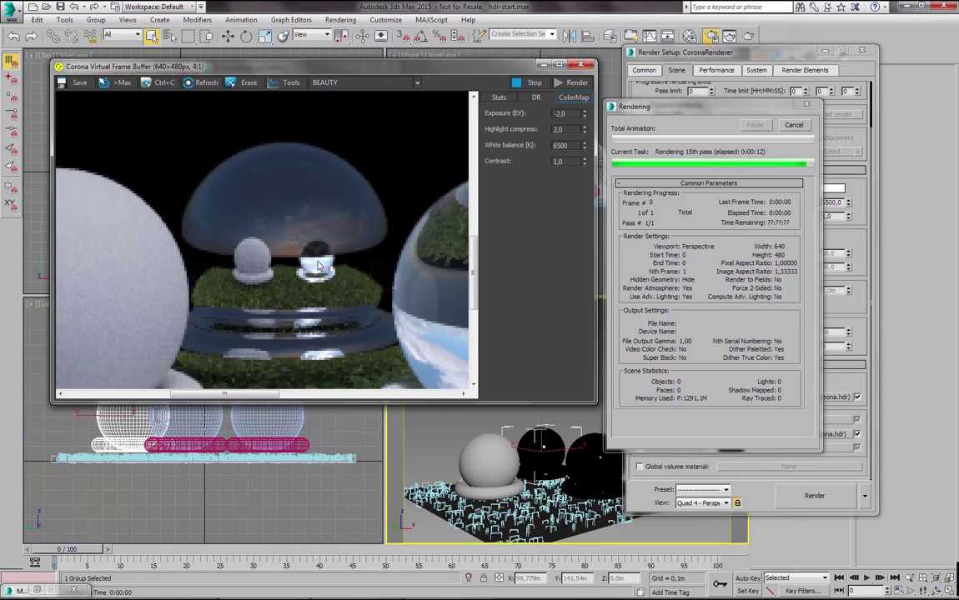
pyautogui.scroll(-1, 325, 234)
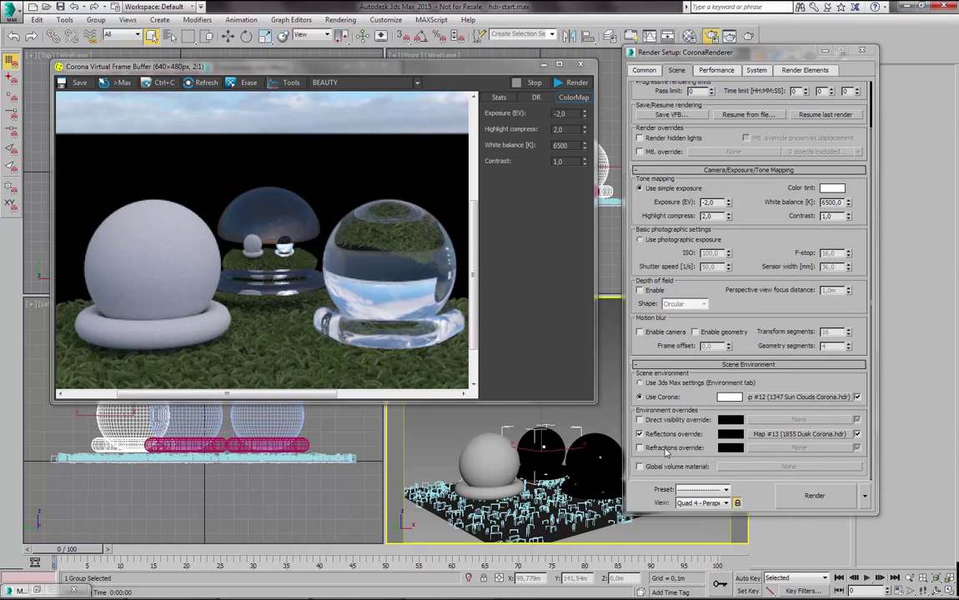
# Enable the Refractions override with an instance of Map #13 and clear the Reflections override map.
pyautogui.click(671, 451)
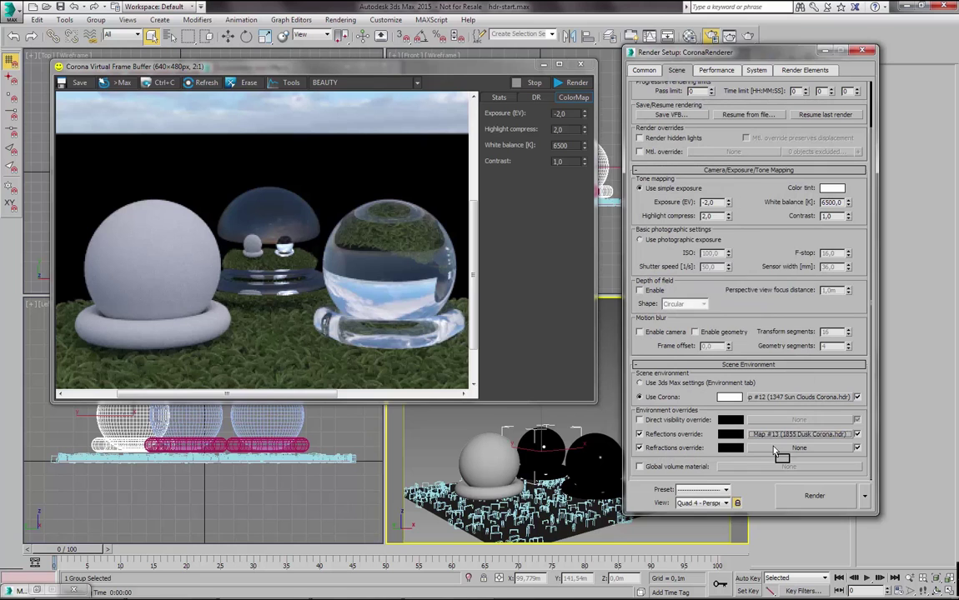
pyautogui.moveTo(799, 433); pyautogui.dragTo(799, 448)
pyautogui.click(725, 316)
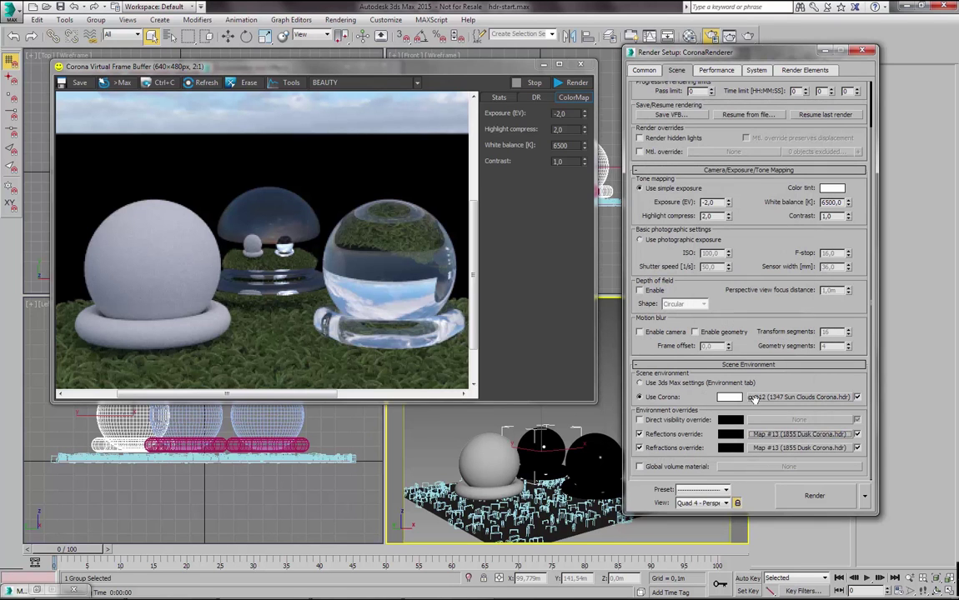
pyautogui.rightClick(769, 439)
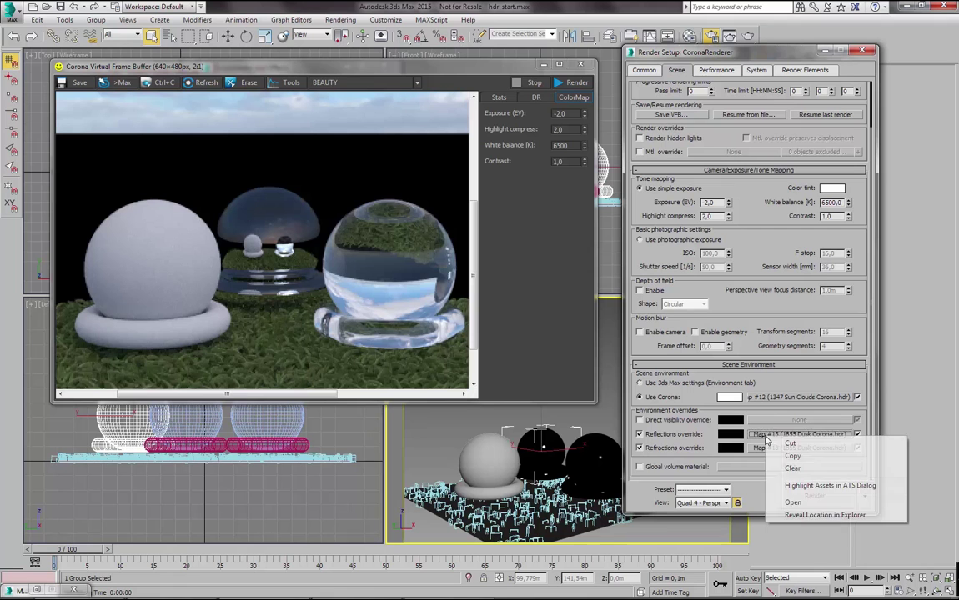
pyautogui.click(798, 467)
# Render the glass spheres with the dusk refraction override, inspect the result, then stop the render.
pyautogui.hotkey('shift', 'q')
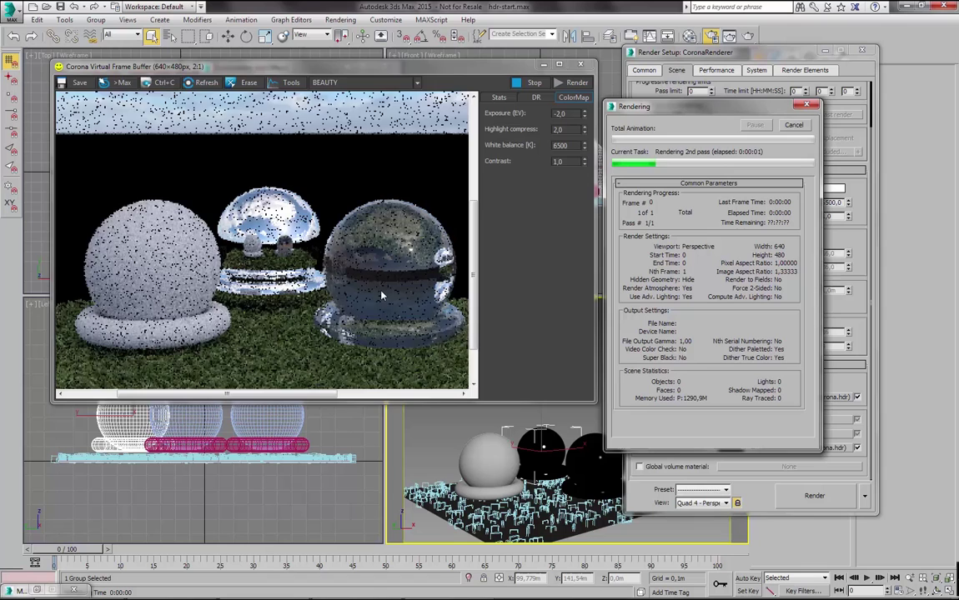
pyautogui.scroll(-1, 365, 293)
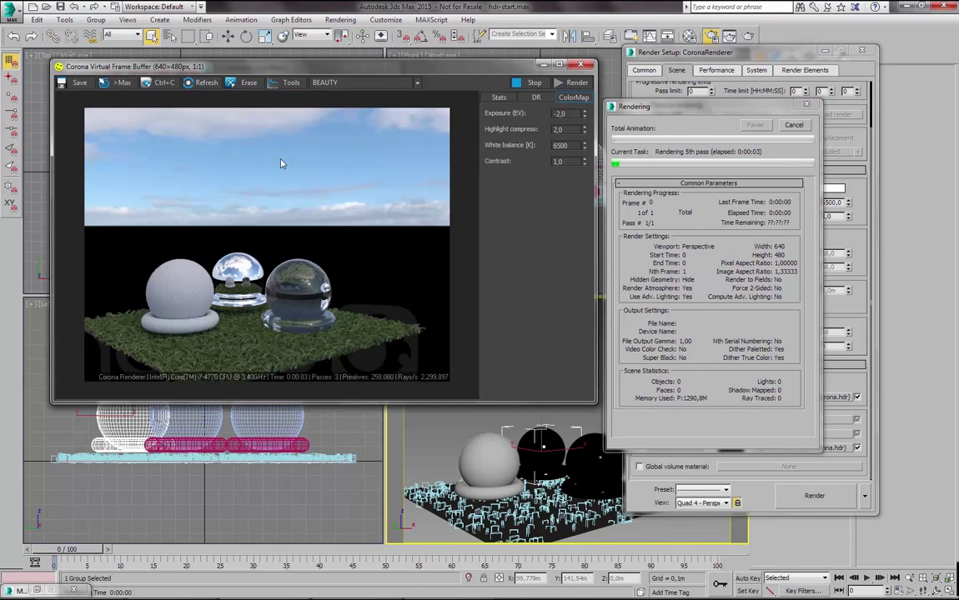
pyautogui.scroll(2, 225, 287)
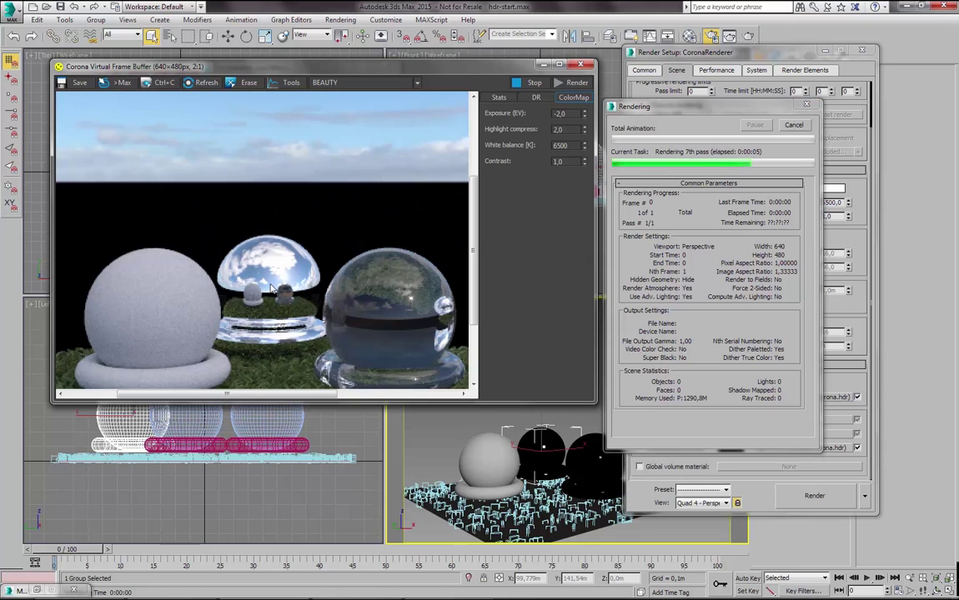
pyautogui.moveTo(277, 341); pyautogui.dragTo(250, 267)
pyautogui.scroll(1, 251, 268)
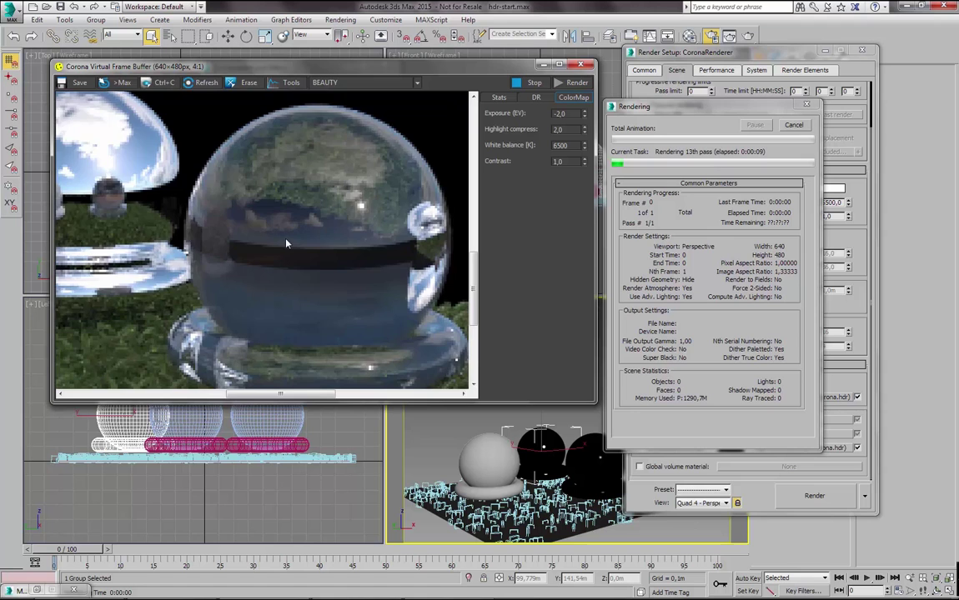
pyautogui.scroll(-1, 284, 251)
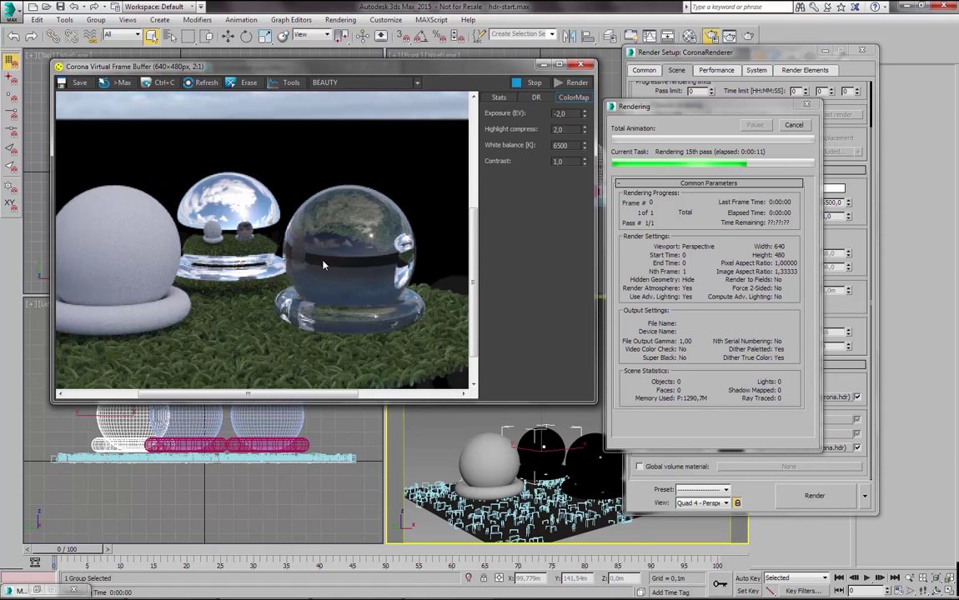
pyautogui.click(793, 125)
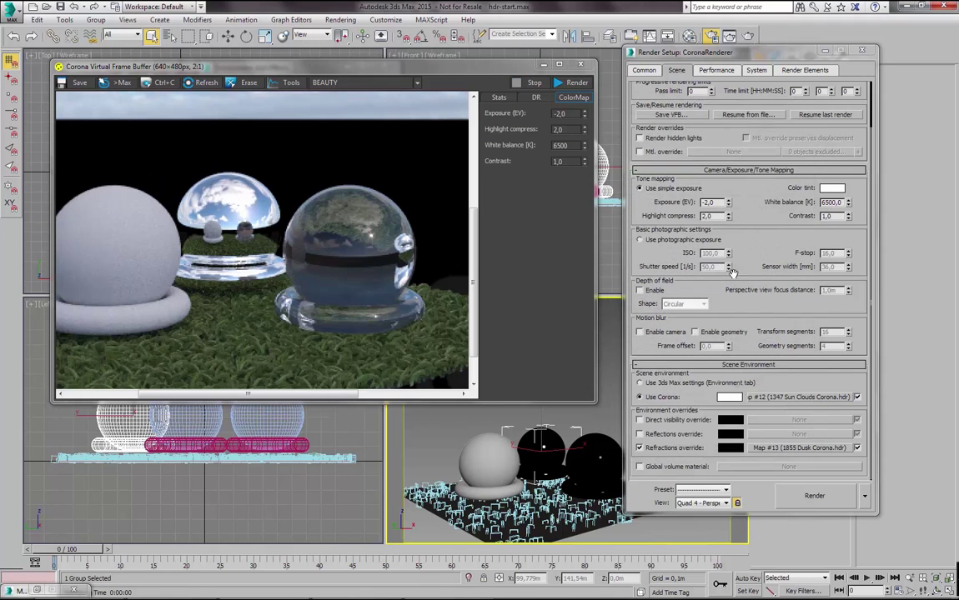
# Clear and disable the refractions override, then enable a solid red reflections override.
pyautogui.rightClick(782, 449)
pyautogui.click(808, 481)
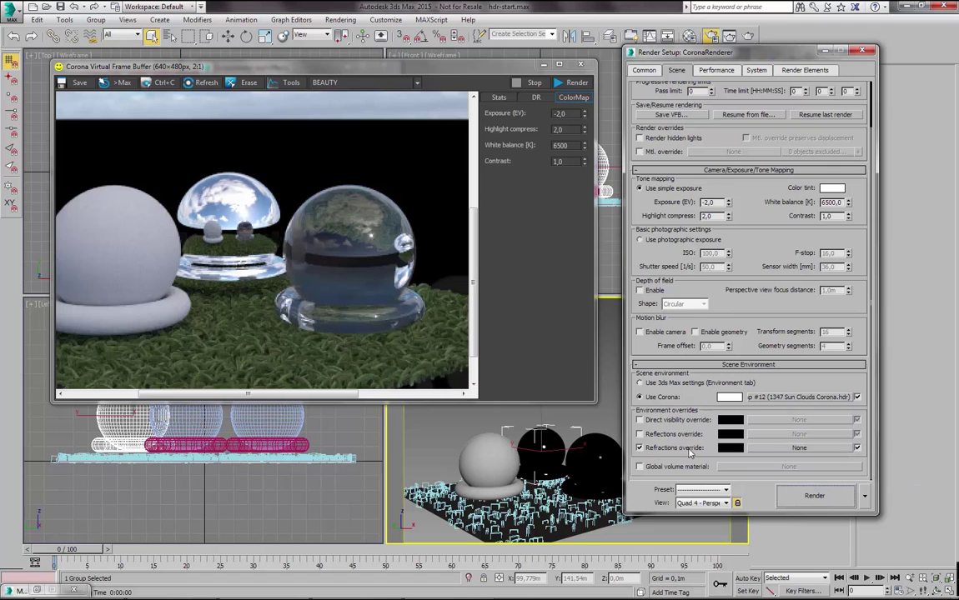
pyautogui.click(639, 448)
pyautogui.click(668, 436)
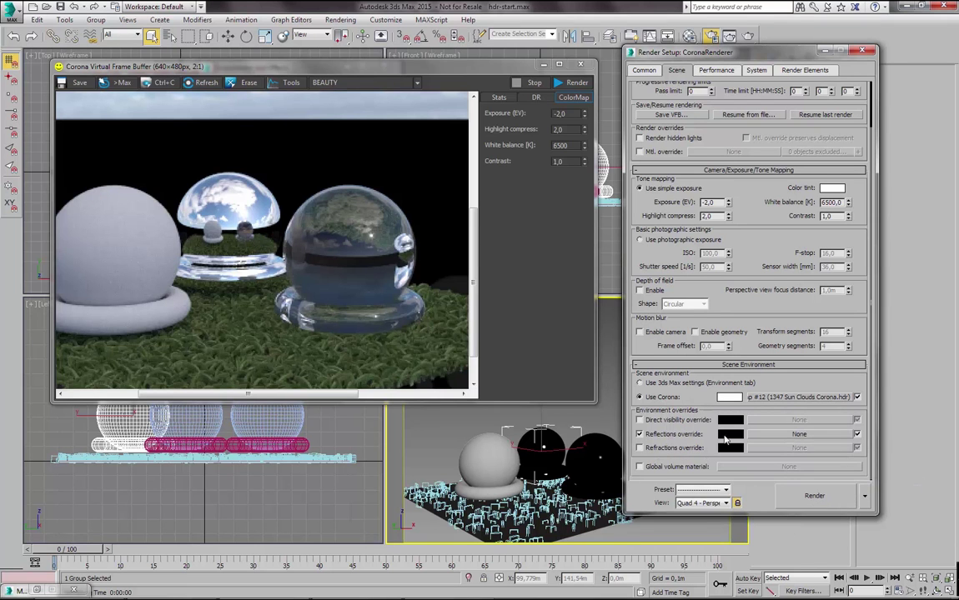
pyautogui.click(730, 435)
pyautogui.moveTo(362, 90); pyautogui.dragTo(437, 90)
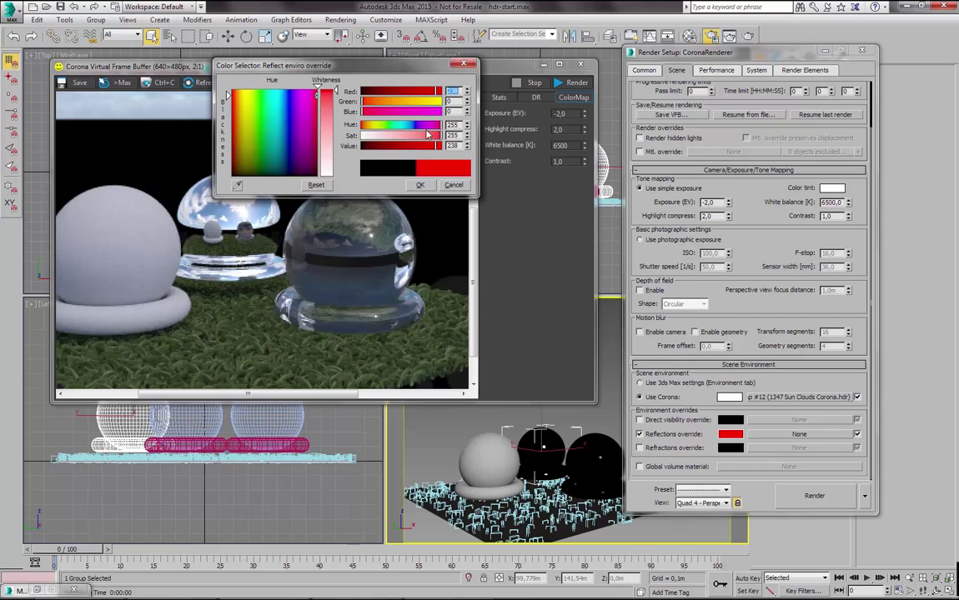
pyautogui.click(421, 185)
# Test render with the red reflection override, inspect the result, and stop the render.
pyautogui.hotkey('shift', 'q')
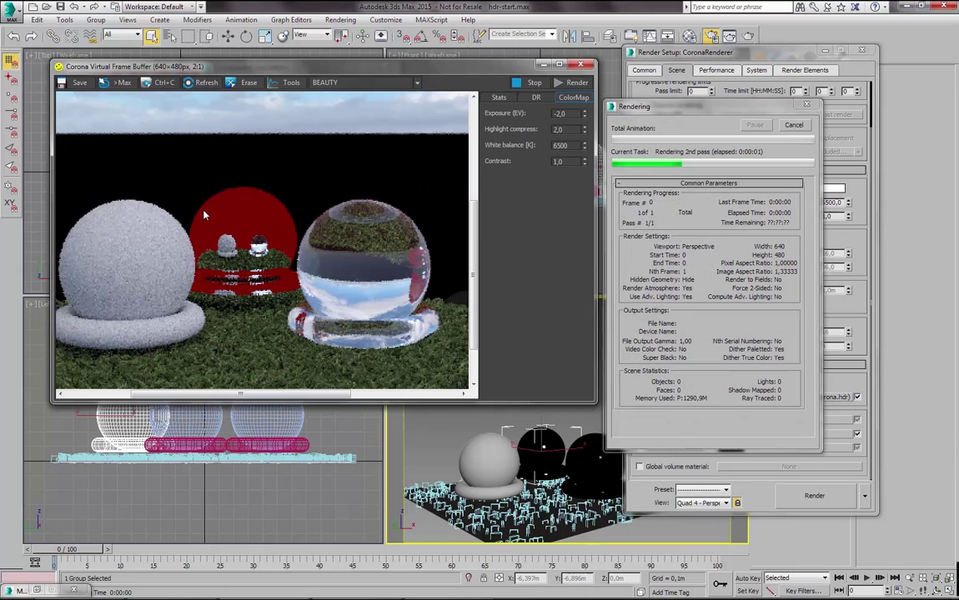
pyautogui.scroll(2, 223, 213)
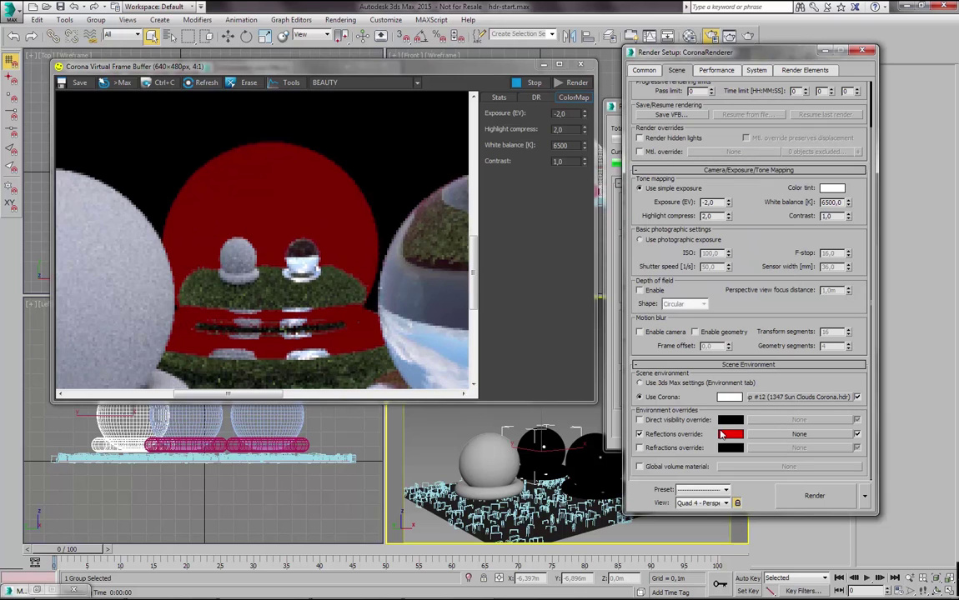
pyautogui.scroll(-1, 271, 190)
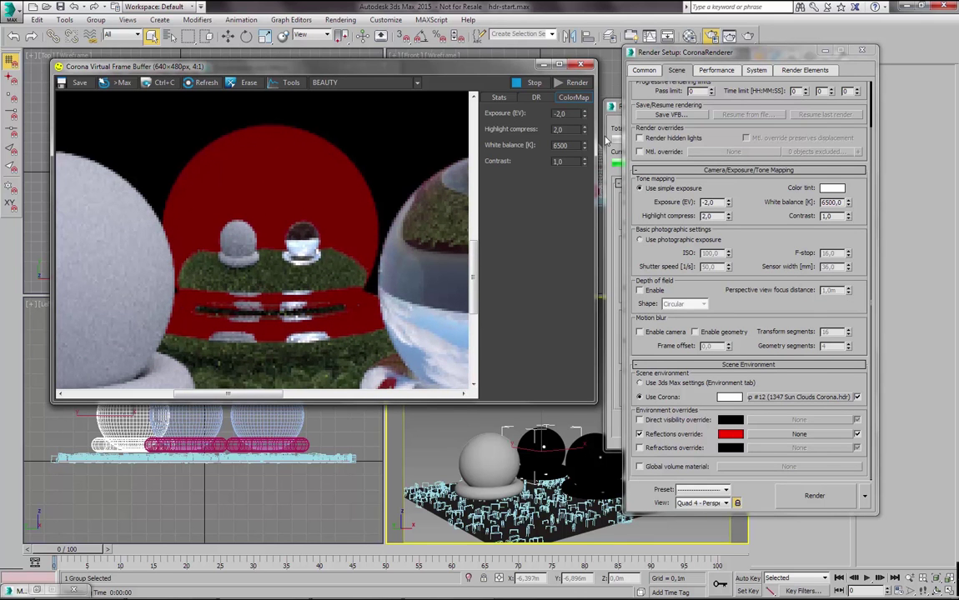
pyautogui.click(610, 221)
pyautogui.click(793, 126)
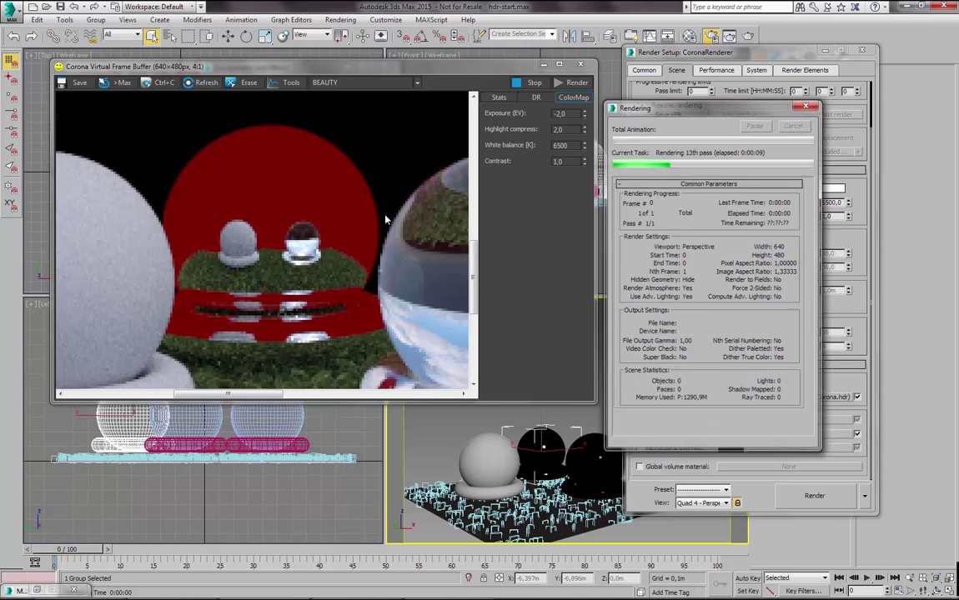
pyautogui.scroll(-3, 387, 210)
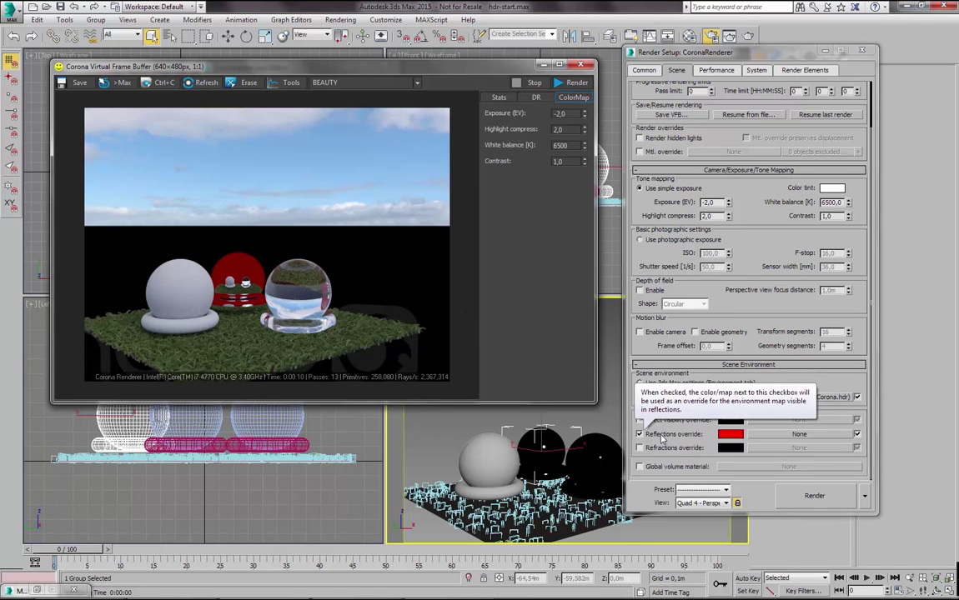
# Uncheck the Reflections override, run and cancel a test render, close Render Setup, and deselect all.
pyautogui.click(662, 442)
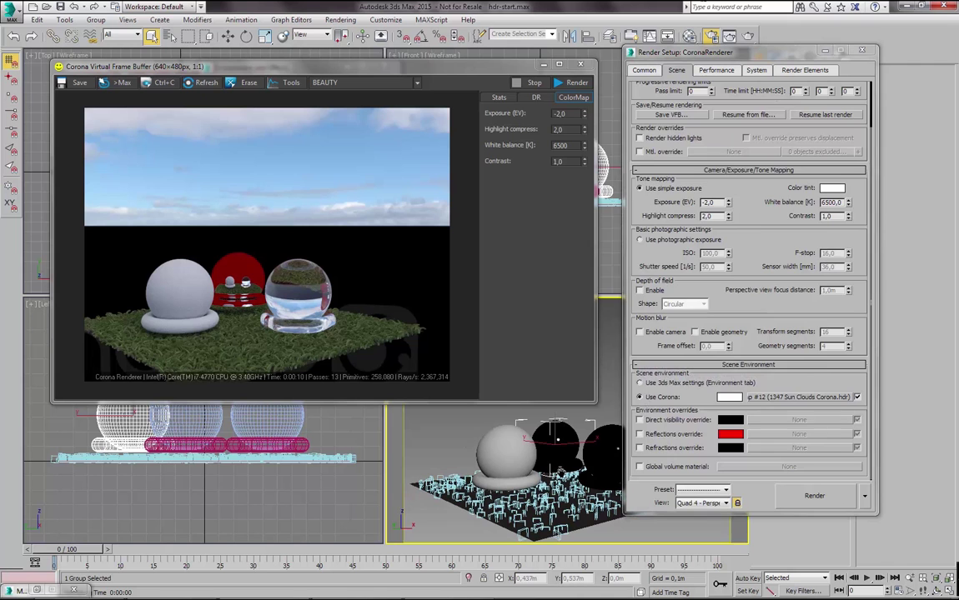
pyautogui.hotkey('shift', 'q')
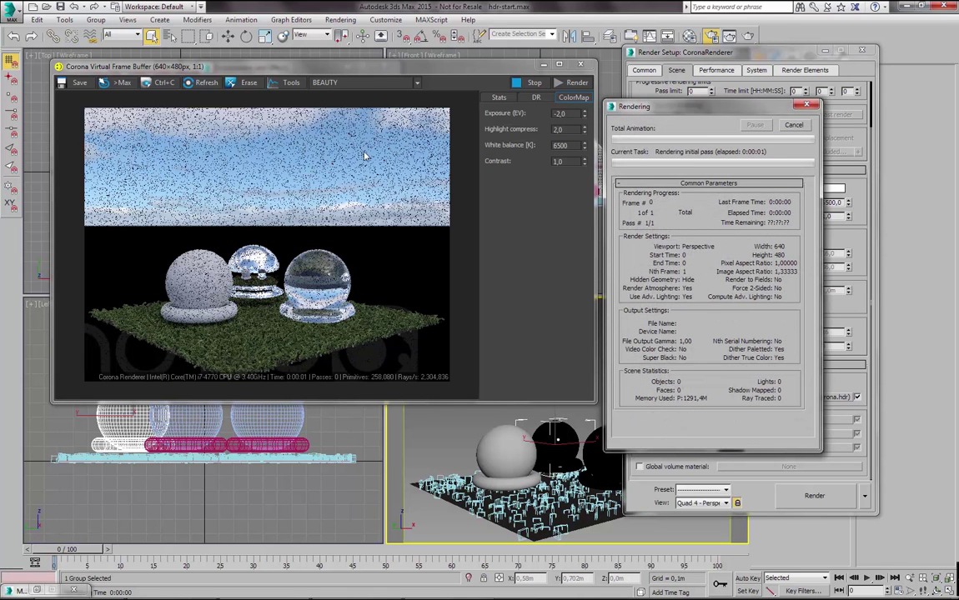
pyautogui.click(798, 127)
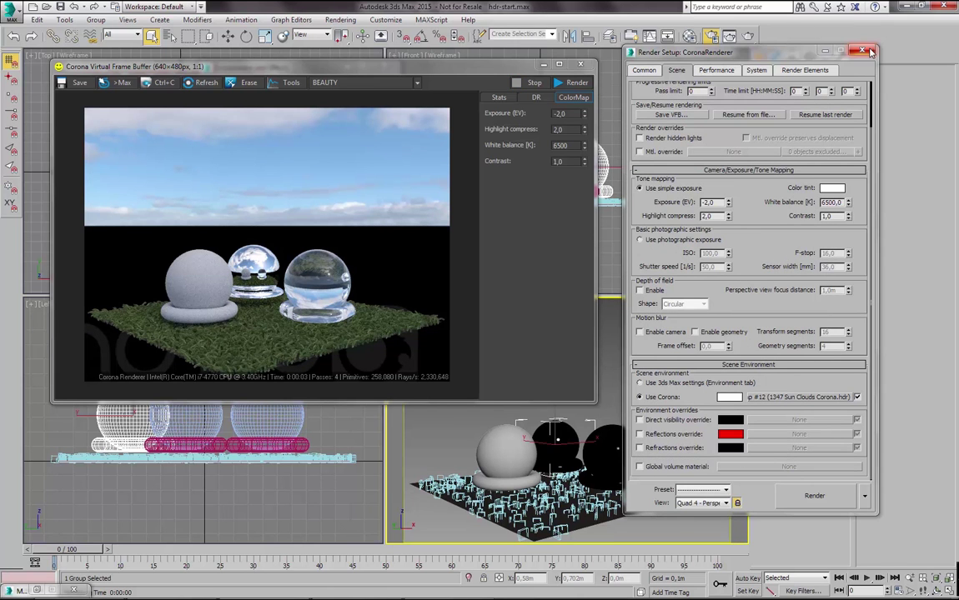
pyautogui.click(867, 53)
pyautogui.click(640, 377)
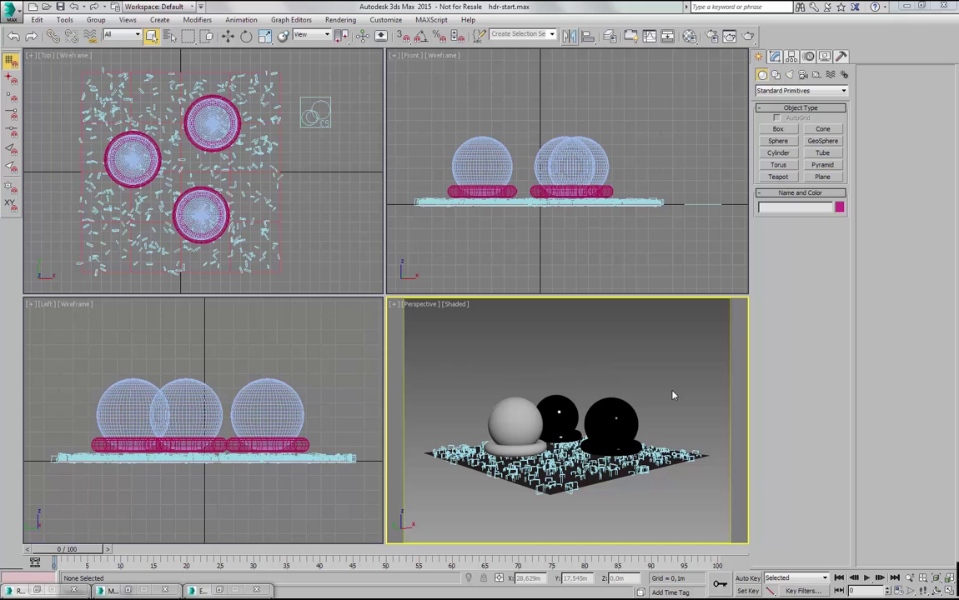
# Drag the solid-glass3 material from the Material Editor onto the grey sphere.
pyautogui.keyDown('alt'); pyautogui.moveTo(575, 351); pyautogui.dragTo(574, 365, button='middle'); pyautogui.keyUp('alt')
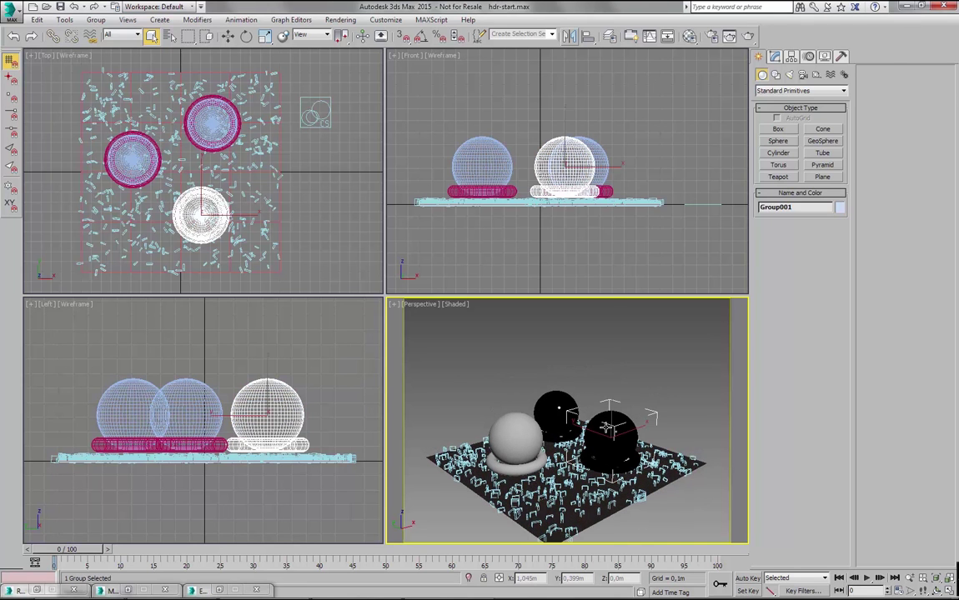
pyautogui.click(610, 429)
pyautogui.press('m')
pyautogui.click(705, 143)
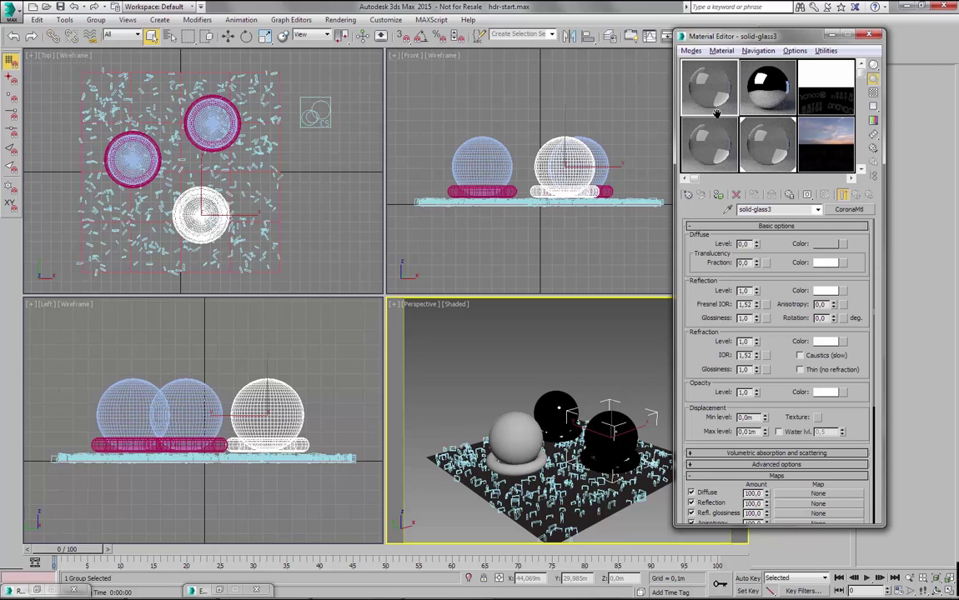
pyautogui.click(517, 435)
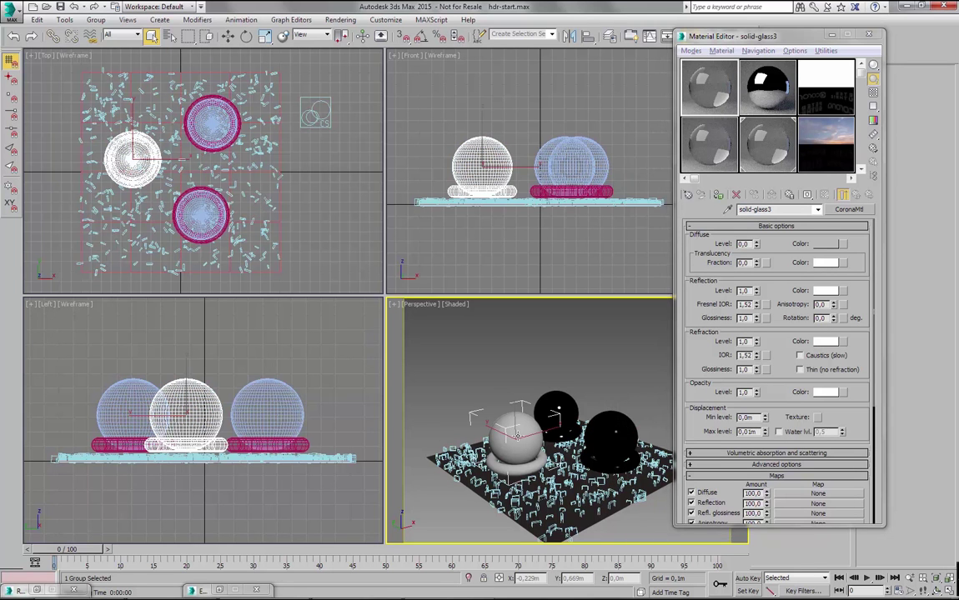
pyautogui.moveTo(760, 98); pyautogui.dragTo(517, 435)
# Check the back and right spheres' glass materials, clear the selection, and start a test render.
pyautogui.click(554, 406)
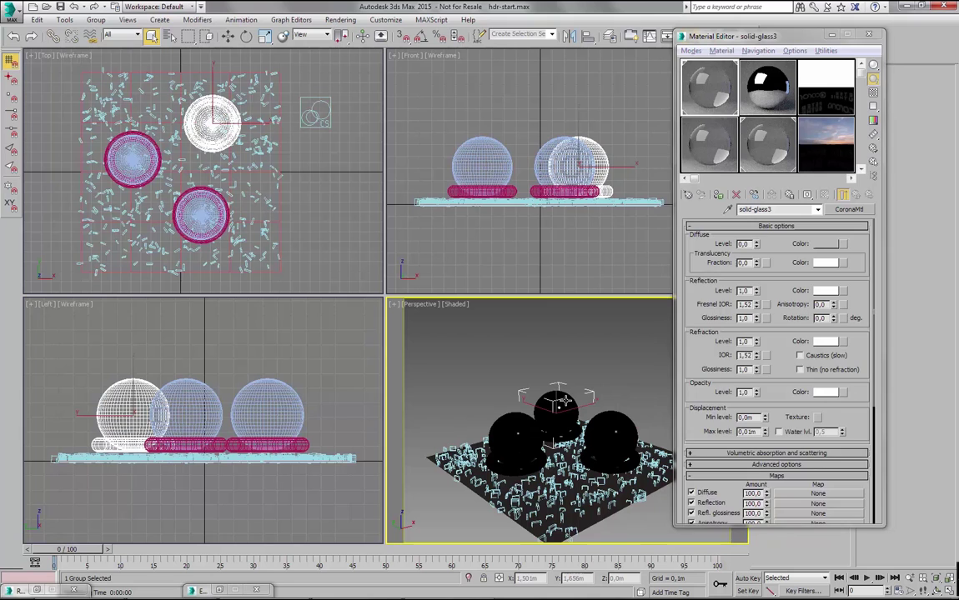
pyautogui.click(613, 429)
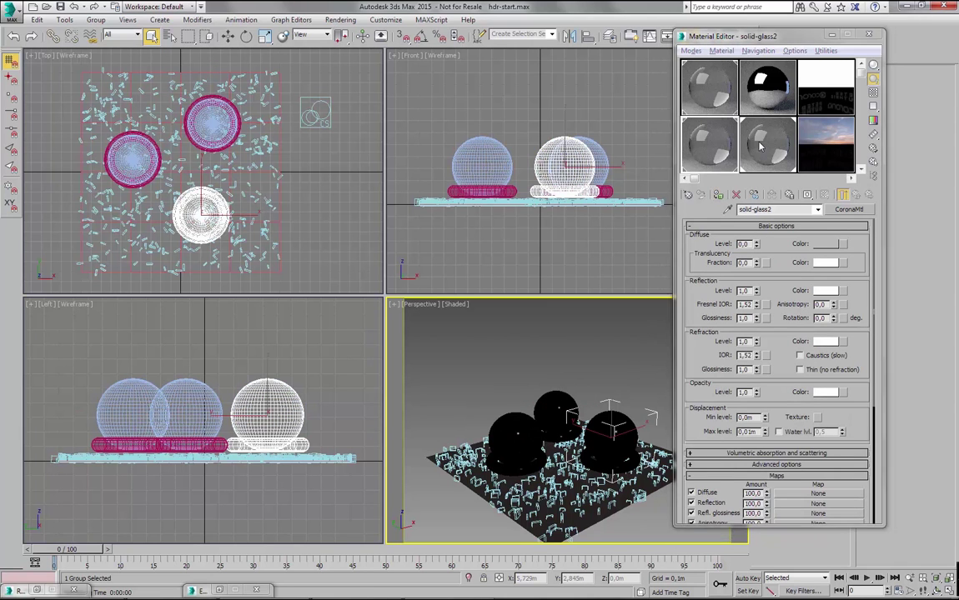
pyautogui.click(767, 144)
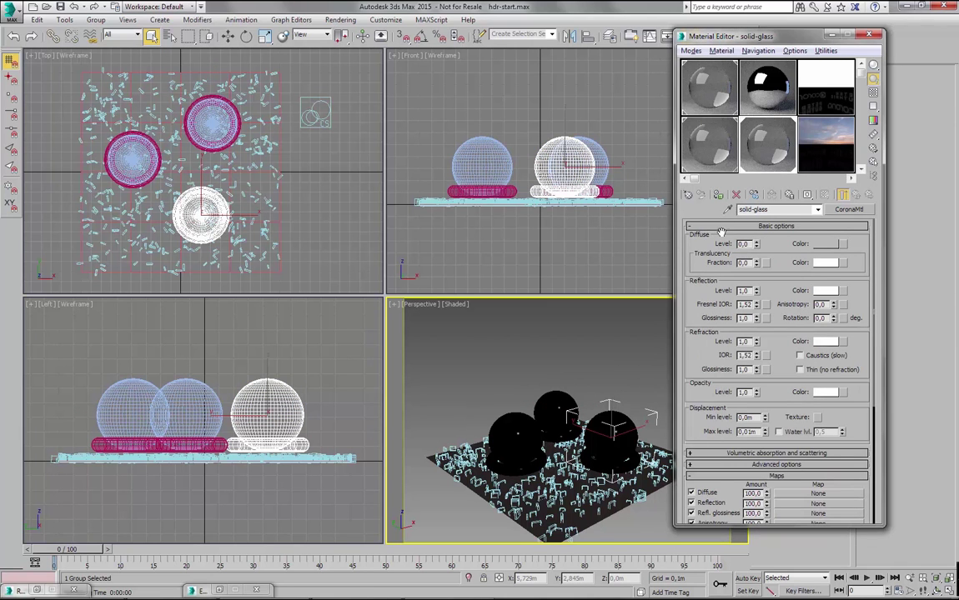
pyautogui.click(570, 406)
pyautogui.click(517, 435)
pyautogui.click(528, 307)
pyautogui.moveTo(592, 362)
pyautogui.mouseDown(button='middle')
pyautogui.moveTo(584, 339)
pyautogui.moveTo(588, 375)
pyautogui.mouseUp(button='middle')
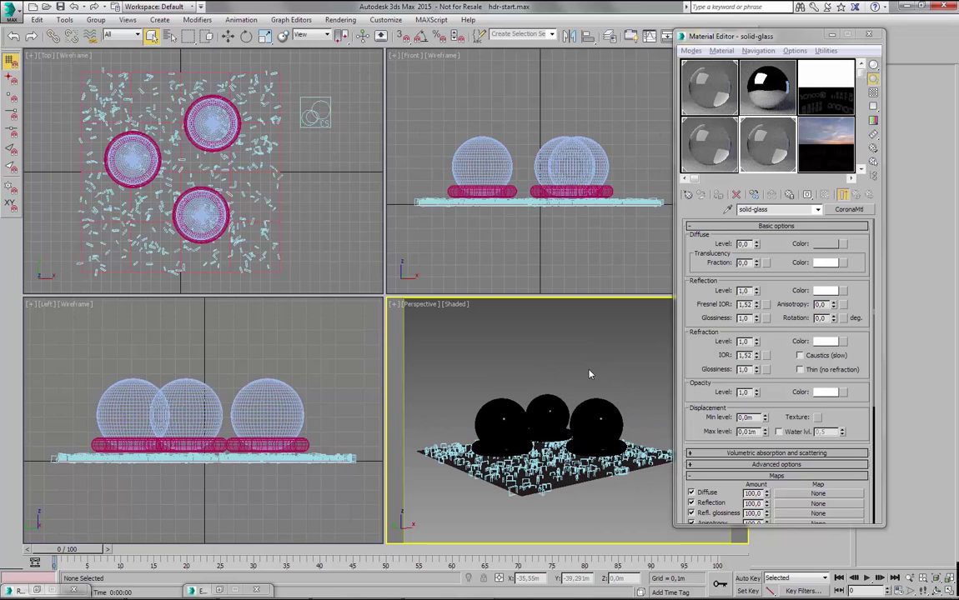
pyautogui.hotkey('shift', 'q')
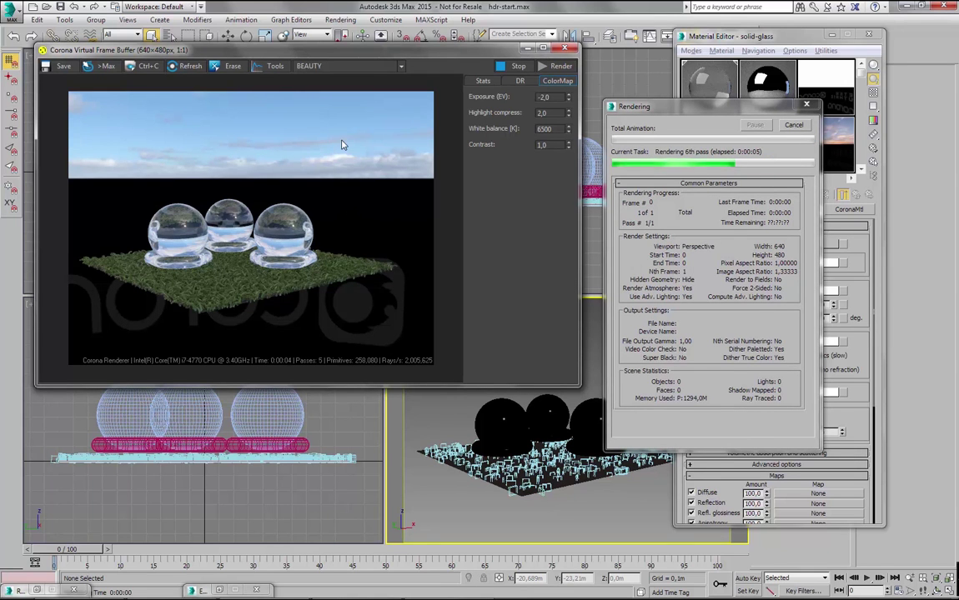
# Inspect the glass spheres render, then cancel it and close the frame buffer.
pyautogui.scroll(2, 256, 198)
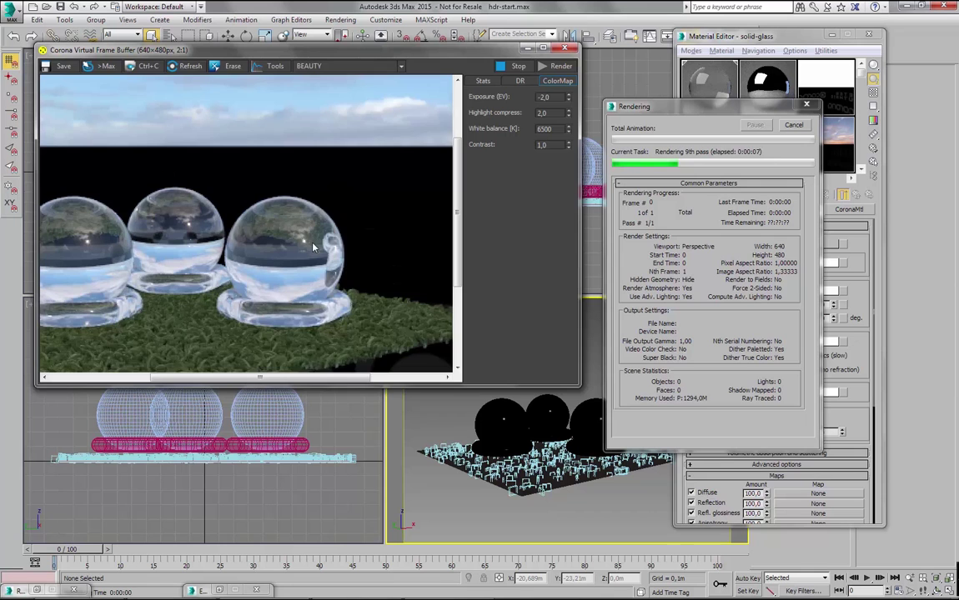
pyautogui.scroll(-2, 291, 244)
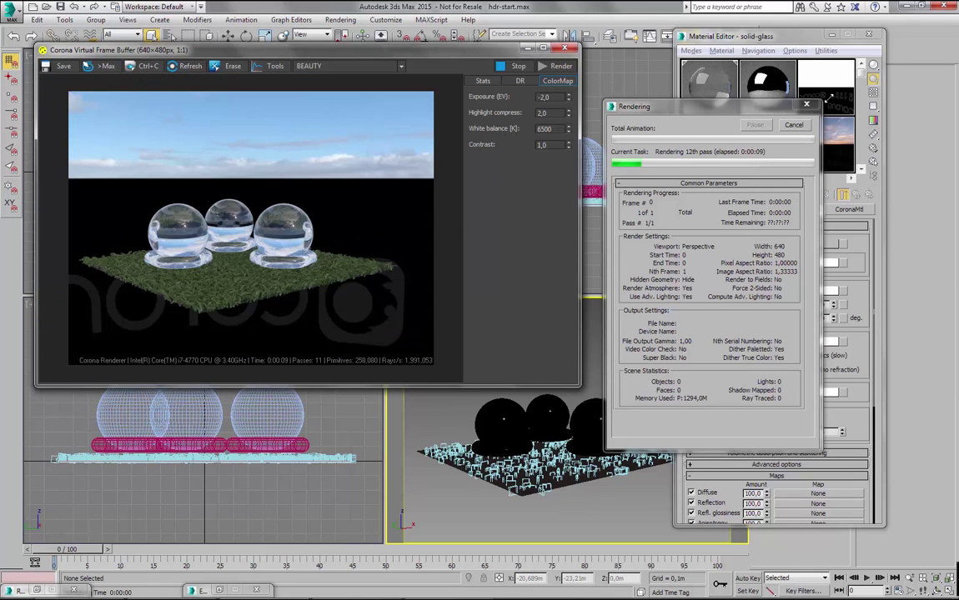
pyautogui.click(794, 126)
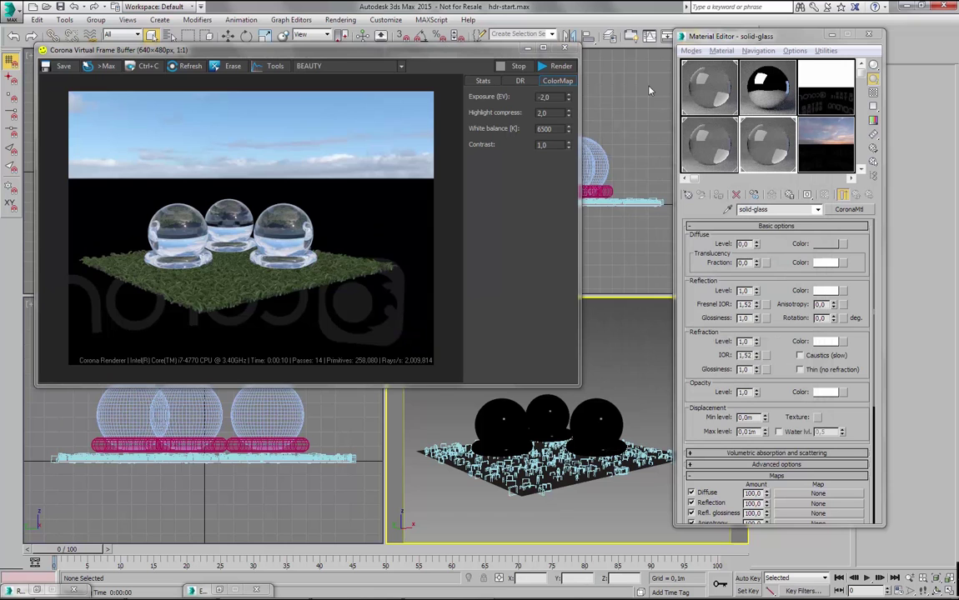
pyautogui.click(567, 50)
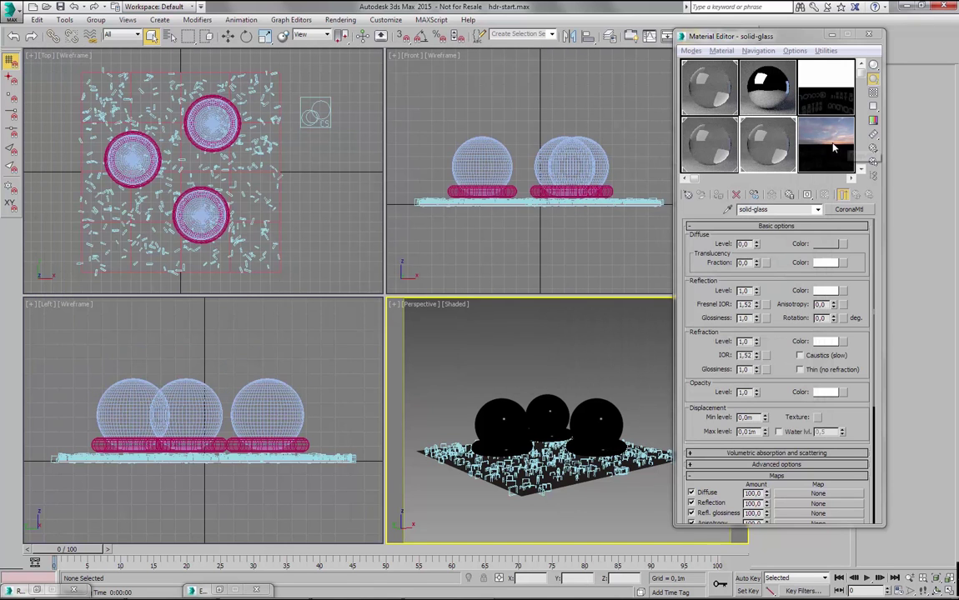
# Assign the 1855 Dusk Corona.hdr sky map as solid-glass3's refraction background override.
pyautogui.click(830, 146)
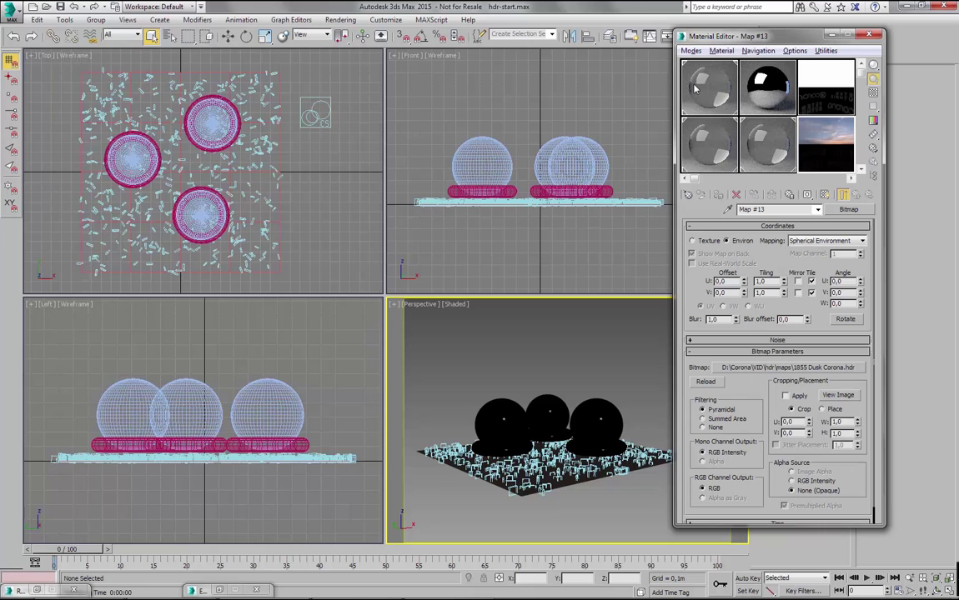
pyautogui.click(503, 422)
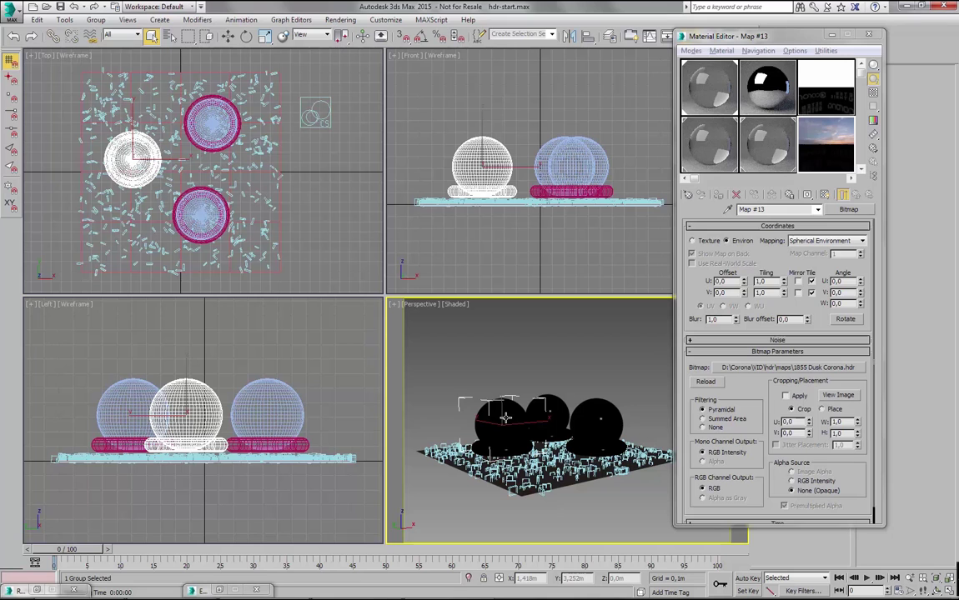
pyautogui.click(717, 104)
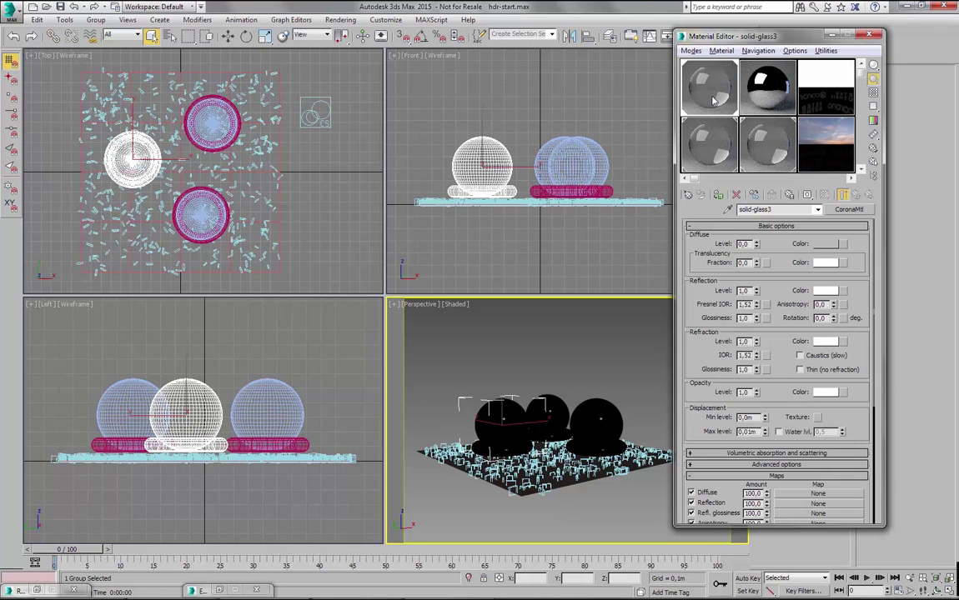
pyautogui.scroll(-5, 792, 511)
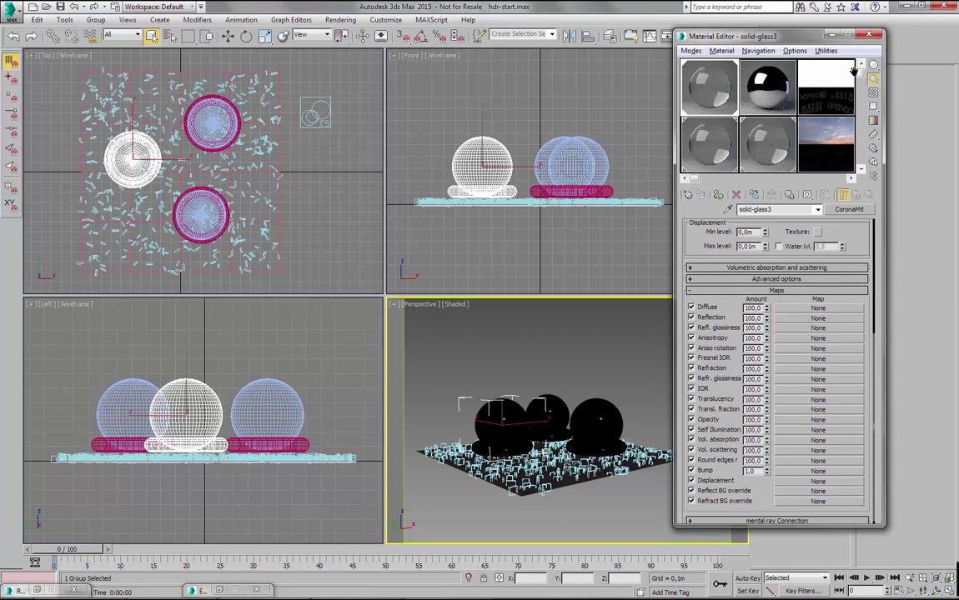
pyautogui.moveTo(818, 143); pyautogui.dragTo(815, 369)
pyautogui.moveTo(791, 448); pyautogui.dragTo(816, 502)
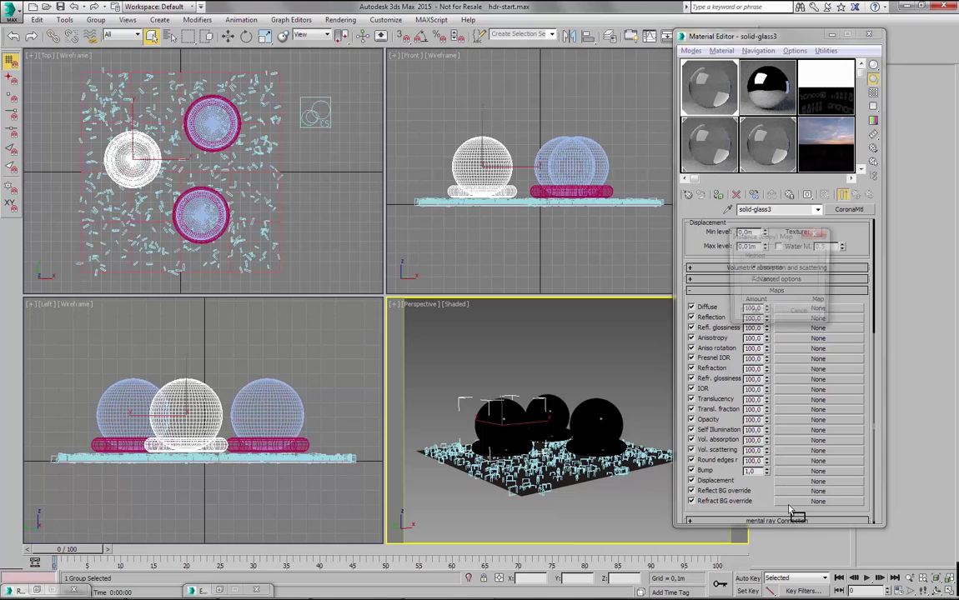
pyautogui.click(749, 315)
pyautogui.click(623, 359)
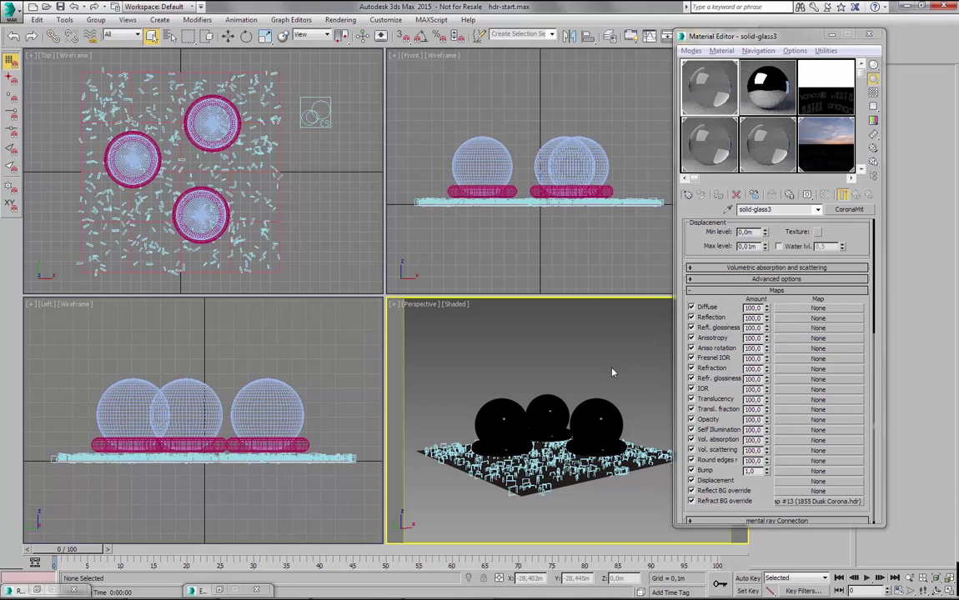
pyautogui.click(502, 415)
# Render with the HDR refraction override, zoom in on the refracted sky, then stop rendering.
pyautogui.hotkey('shift', 'q')
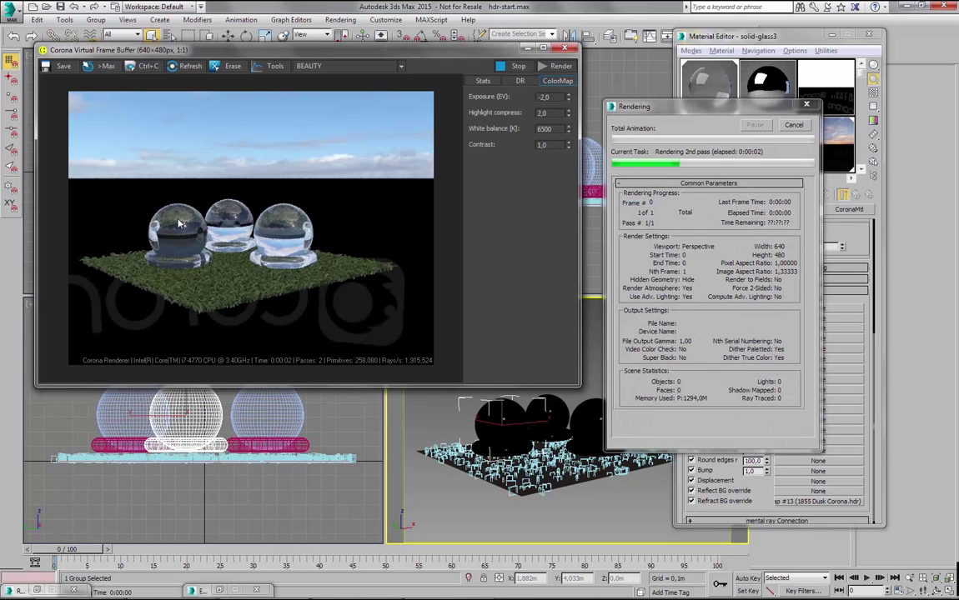
pyautogui.scroll(1, 125, 204)
pyautogui.scroll(2, 125, 206)
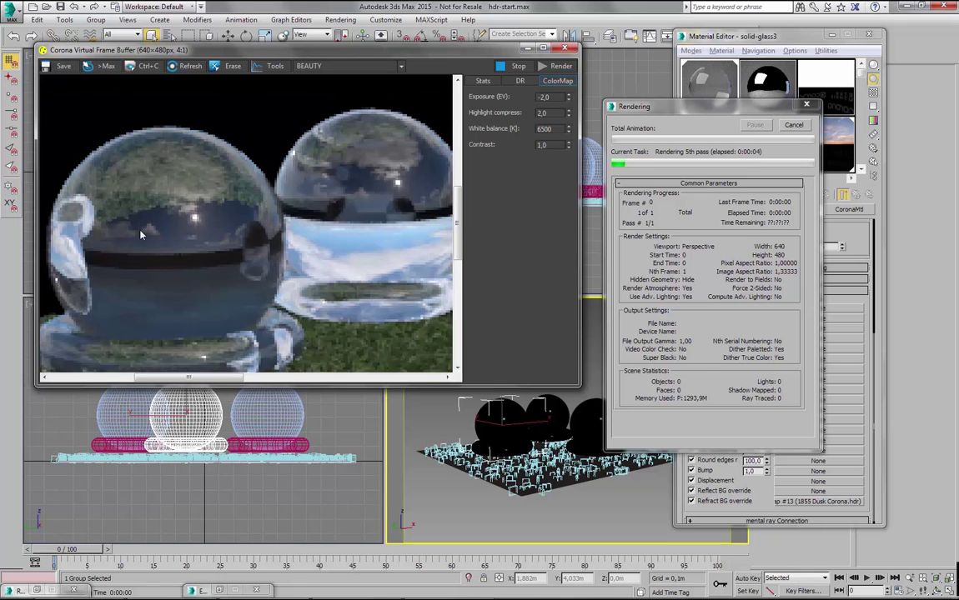
pyautogui.moveTo(163, 212); pyautogui.dragTo(184, 185, button='middle')
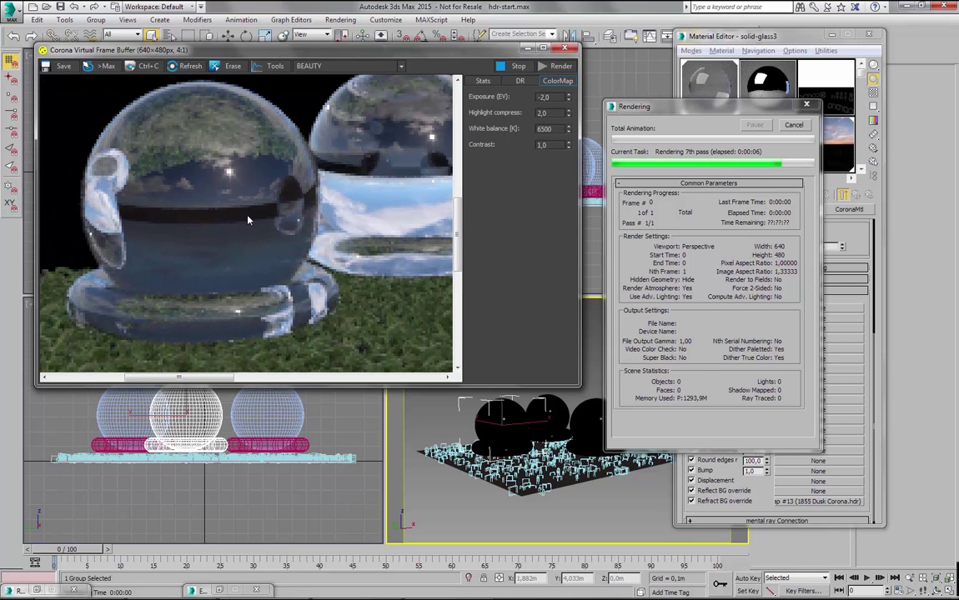
pyautogui.moveTo(318, 228); pyautogui.dragTo(260, 249, button='middle')
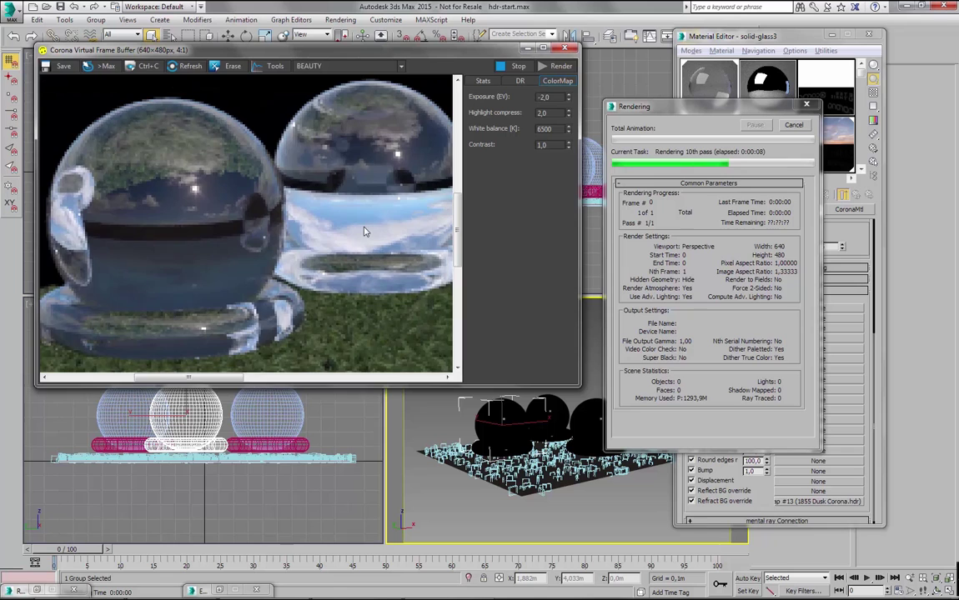
pyautogui.scroll(-2, 354, 234)
pyautogui.moveTo(330, 227); pyautogui.dragTo(299, 248, button='middle')
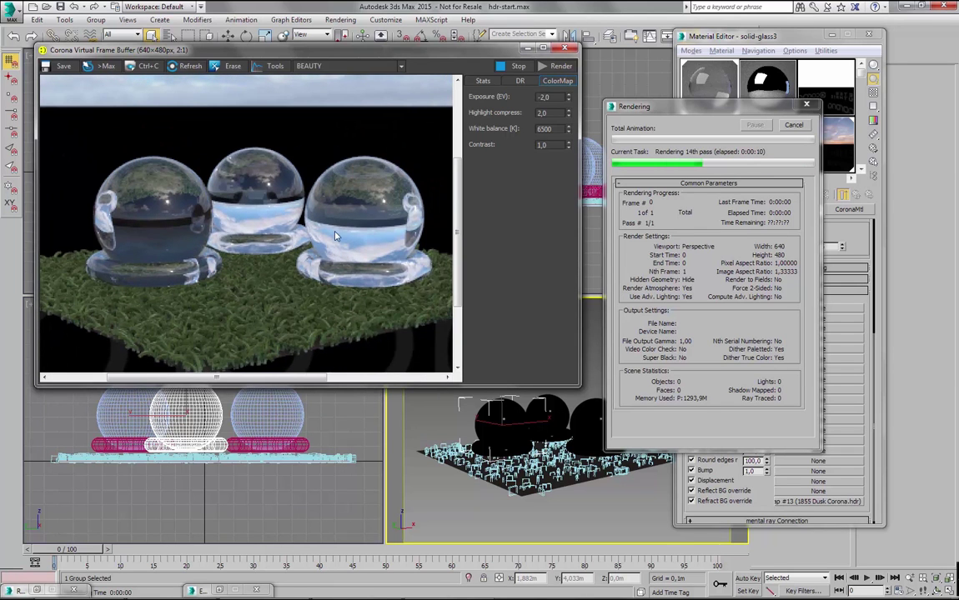
pyautogui.click(792, 125)
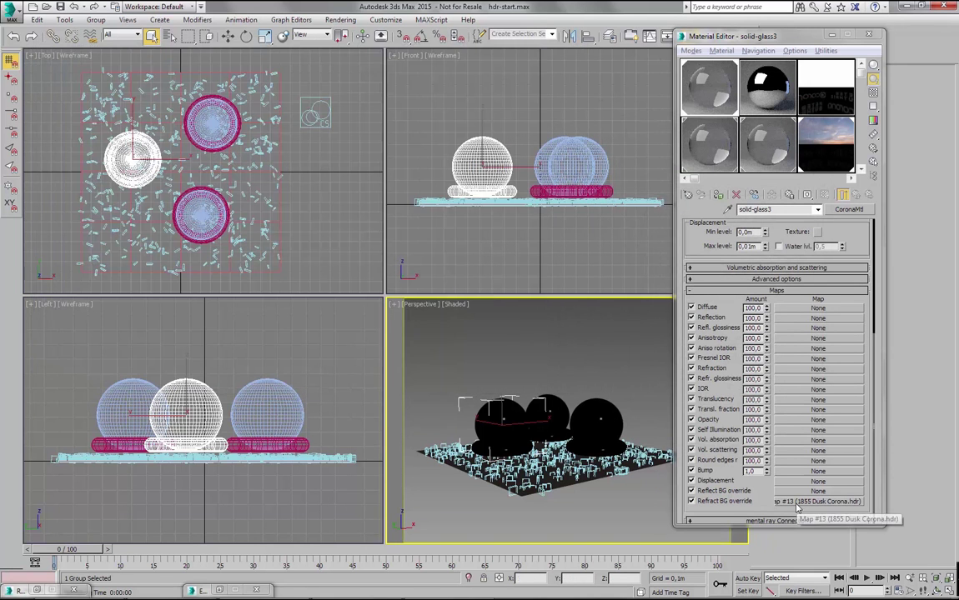
# Replace solid-glass3's refraction override with a 255,0,0 red CoronaColor map and render.
pyautogui.rightClick(828, 500)
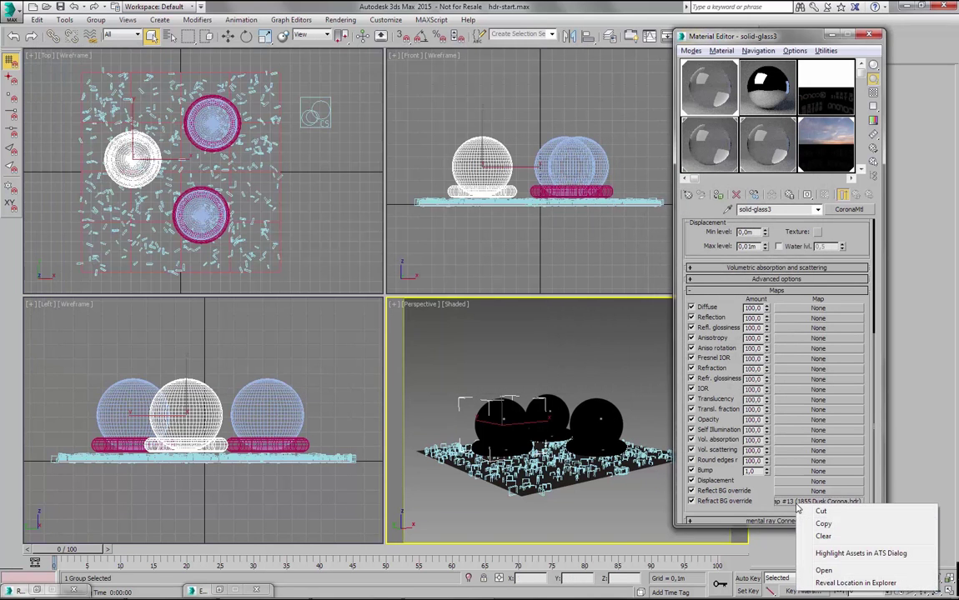
pyautogui.click(855, 533)
pyautogui.click(797, 501)
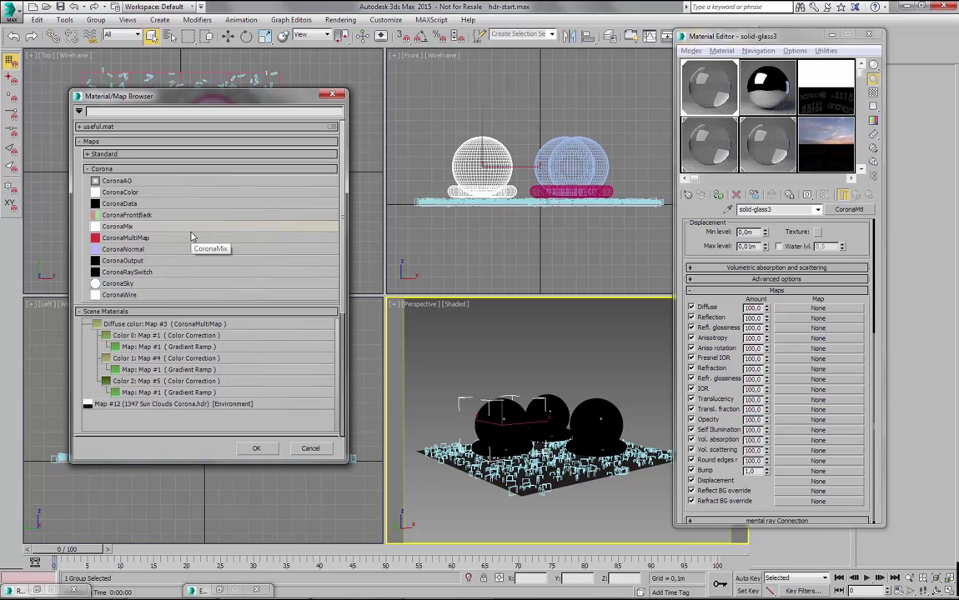
pyautogui.doubleClick(142, 194)
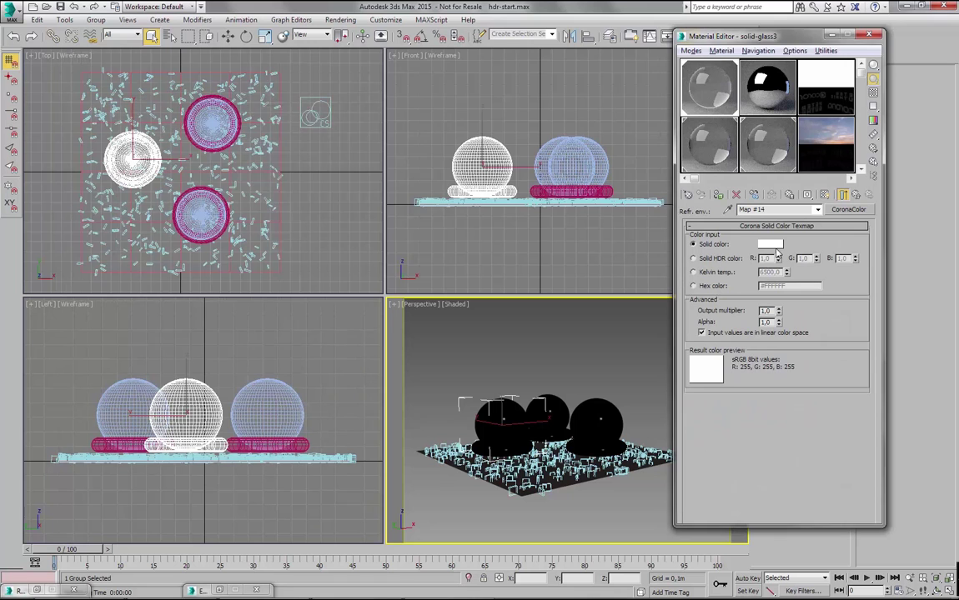
pyautogui.click(770, 245)
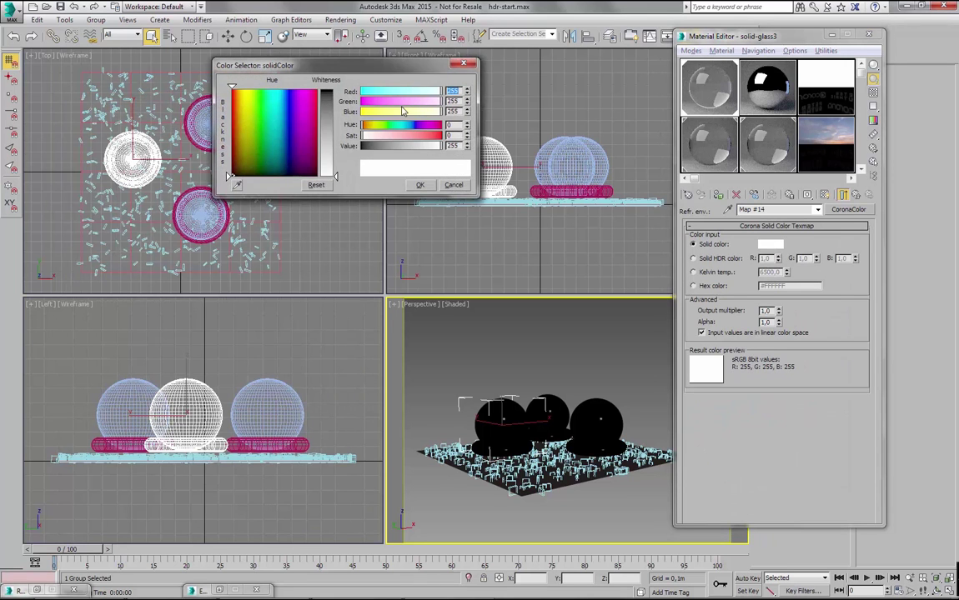
pyautogui.moveTo(400, 110); pyautogui.dragTo(362, 101)
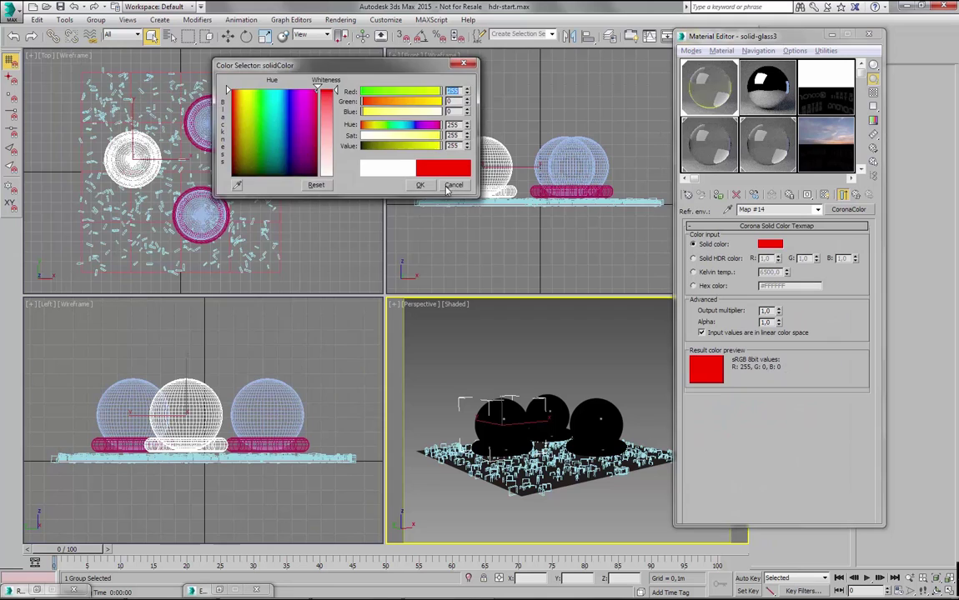
pyautogui.click(419, 185)
pyautogui.hotkey('shift', 'q')
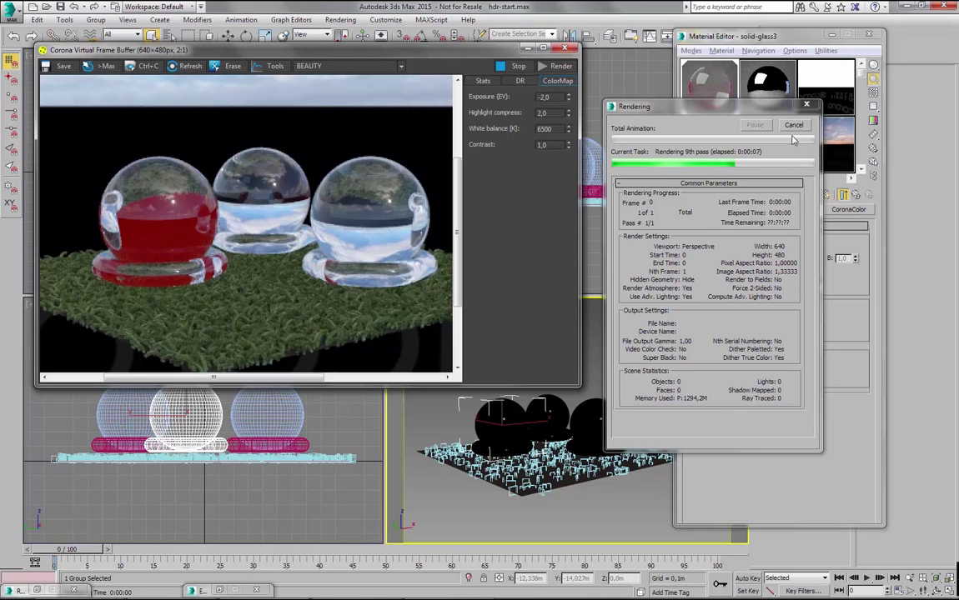
# Instance Map #13 (1855 Dusk Corona.hdr) into solid-glass2's reflection background override.
pyautogui.click(544, 412)
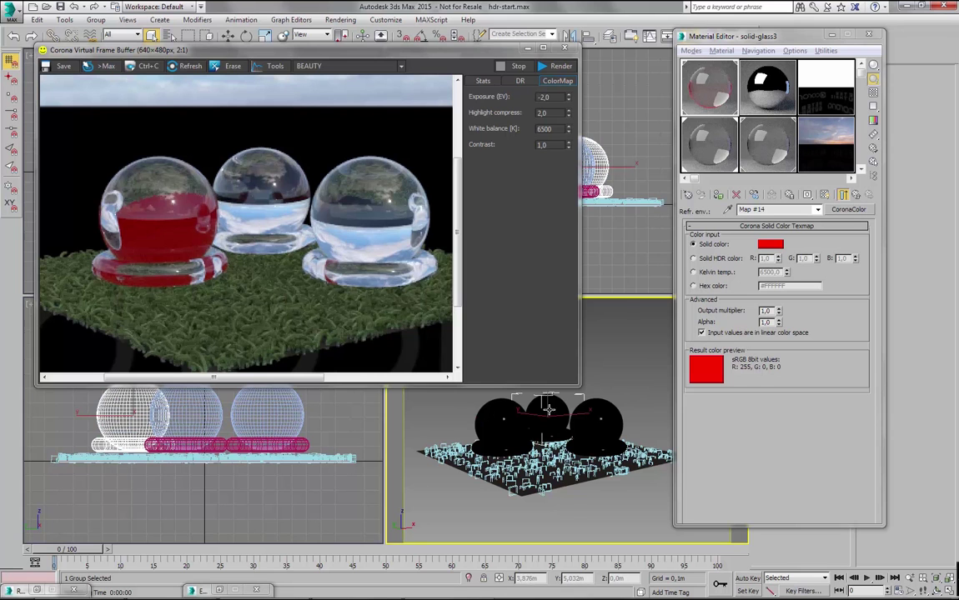
pyautogui.click(714, 157)
pyautogui.scroll(-10, 736, 427)
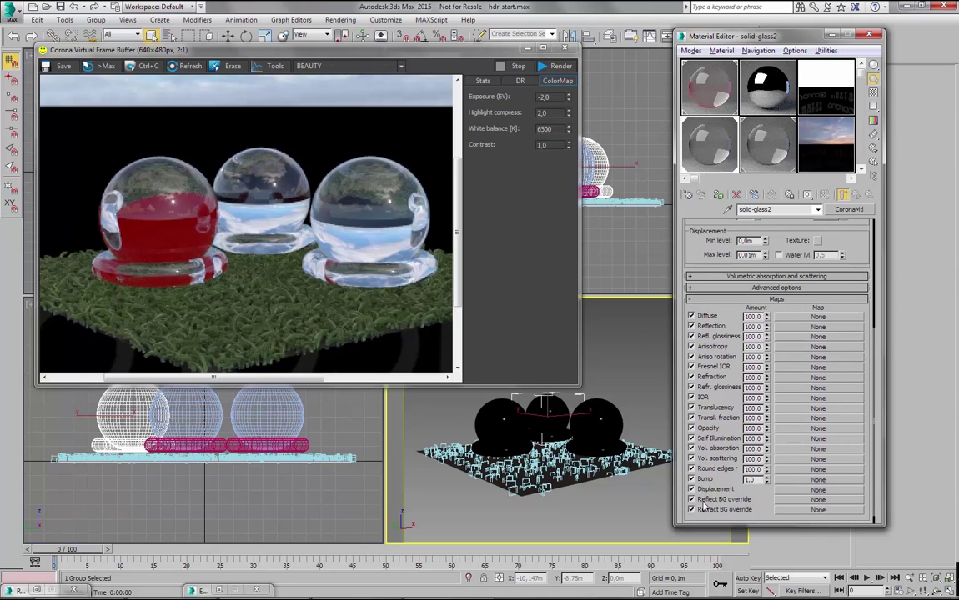
pyautogui.moveTo(832, 154); pyautogui.dragTo(779, 465)
pyautogui.moveTo(784, 505); pyautogui.dragTo(788, 500)
pyautogui.click(796, 313)
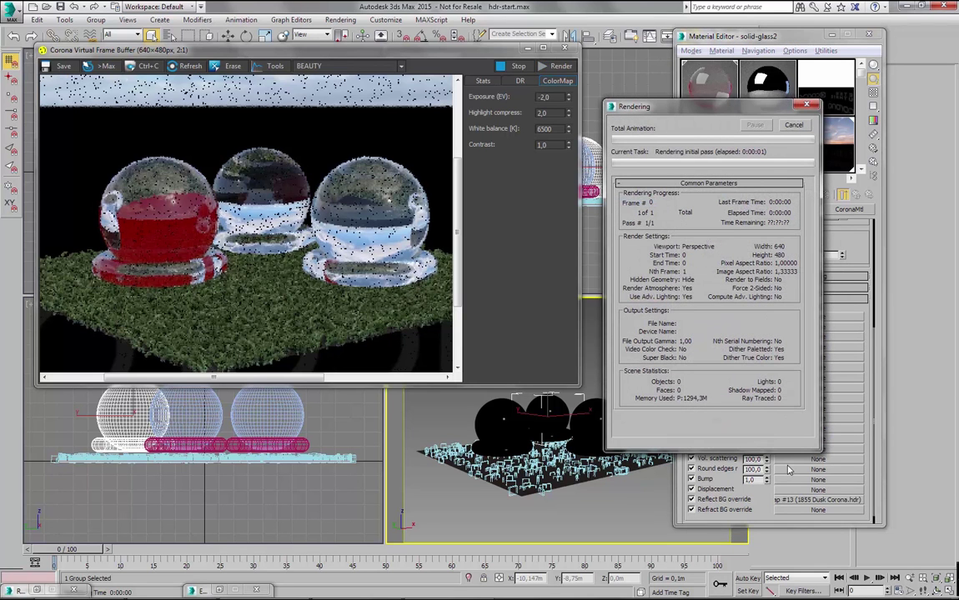
pyautogui.scroll(1, 292, 195)
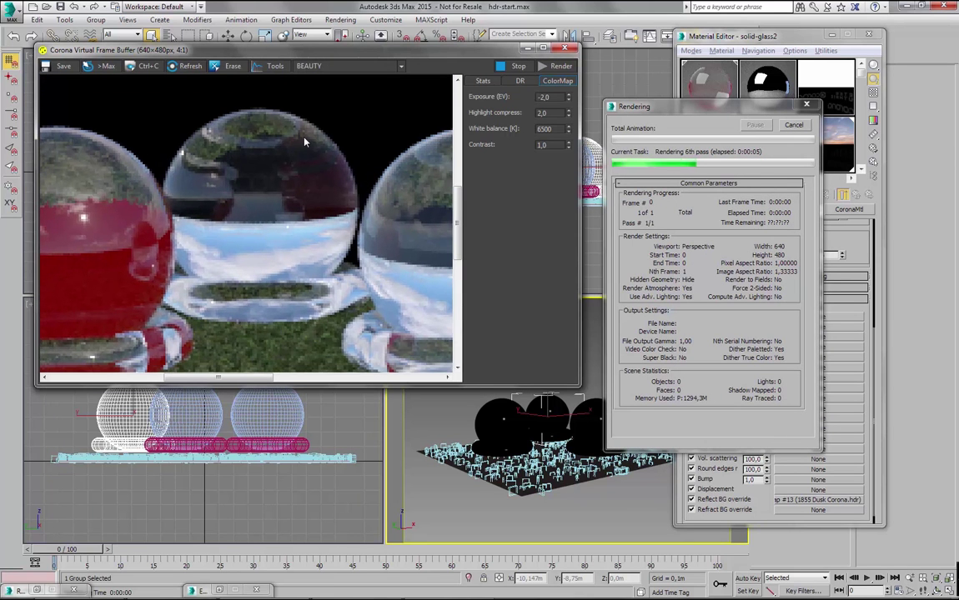
pyautogui.scroll(-2, 325, 171)
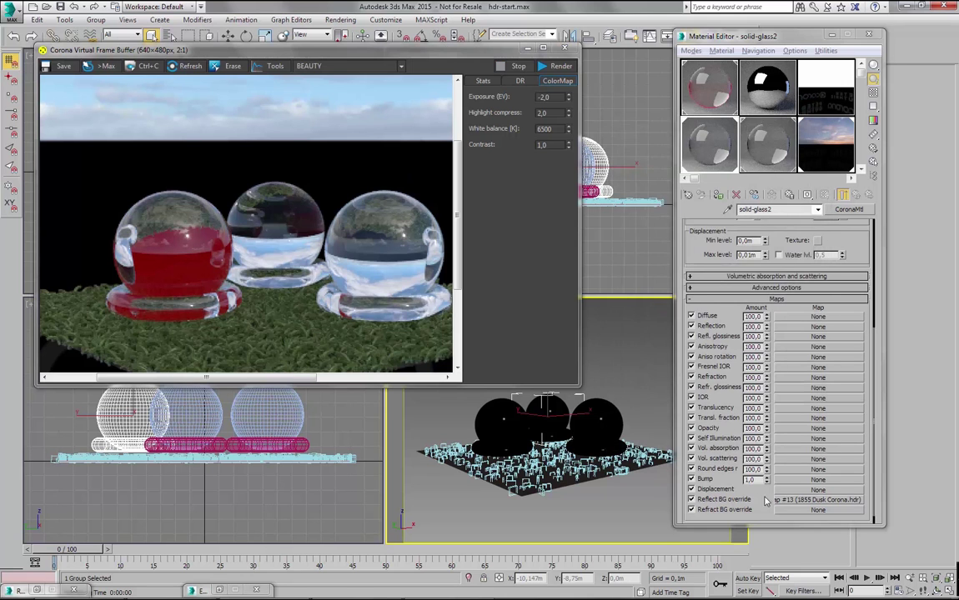
# Replace solid-glass2's reflection override HDR with a solid yellow CoronaColor map.
pyautogui.scroll(-1, 766, 500)
pyautogui.rightClick(780, 489)
pyautogui.click(807, 519)
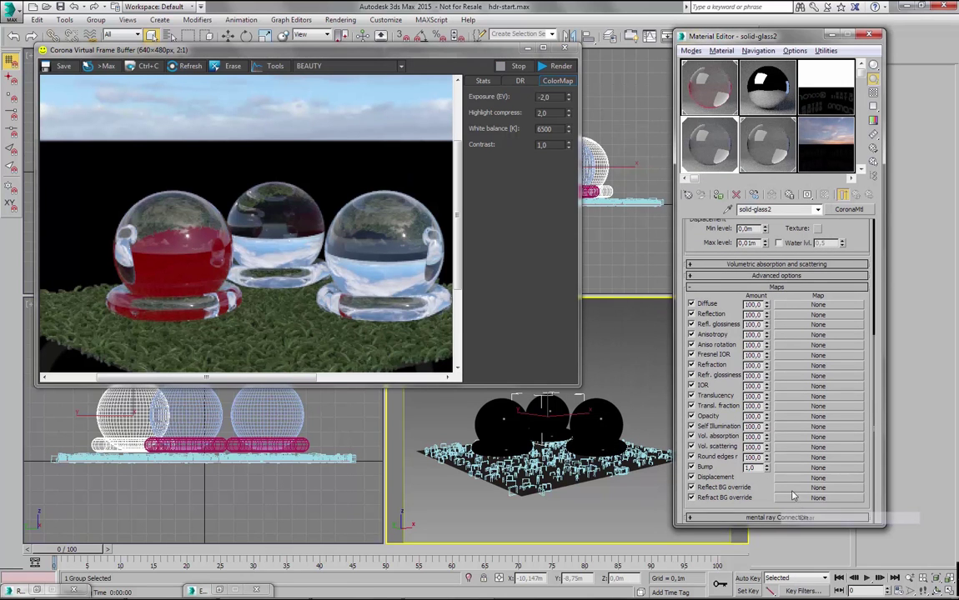
pyautogui.click(815, 488)
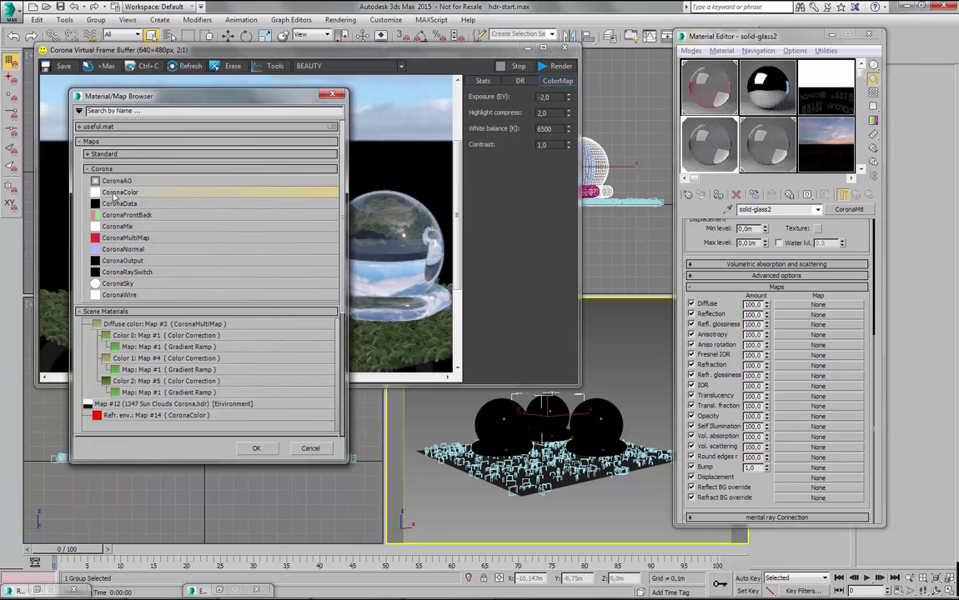
pyautogui.doubleClick(115, 193)
pyautogui.click(772, 245)
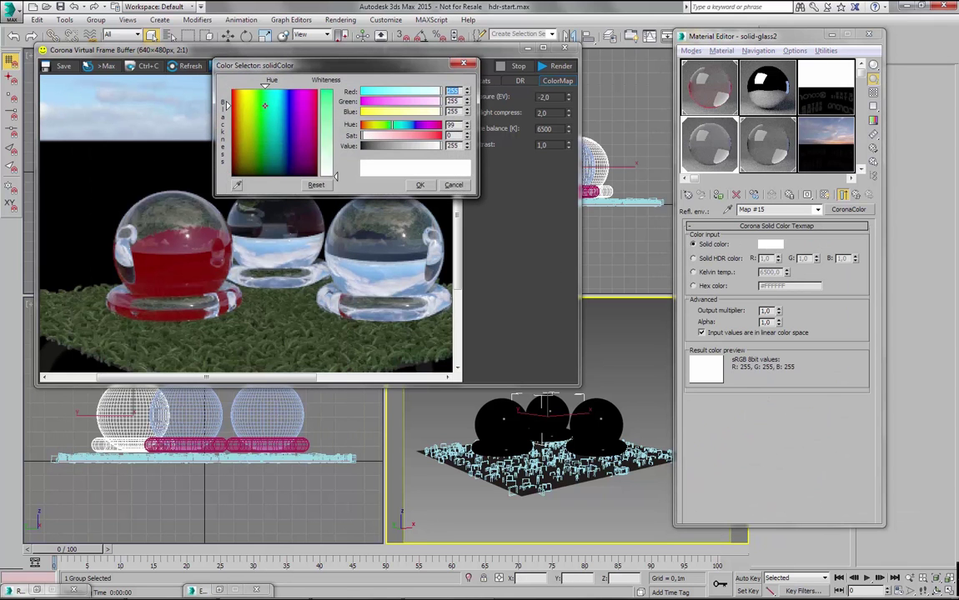
pyautogui.click(244, 87)
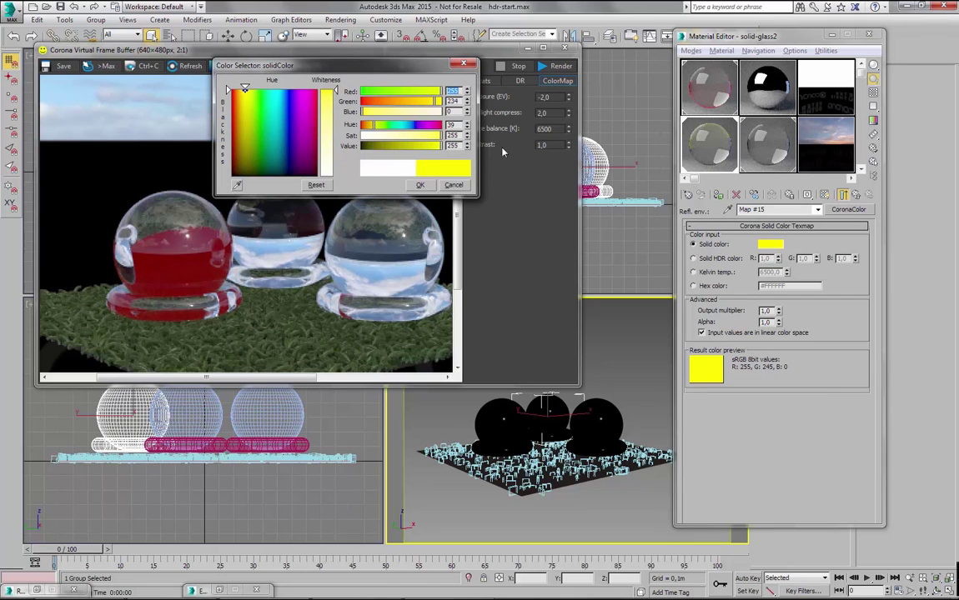
pyautogui.click(419, 185)
# Render with the yellow reflection override, inspect the middle sphere up close, and stop.
pyautogui.hotkey('shift', 'q')
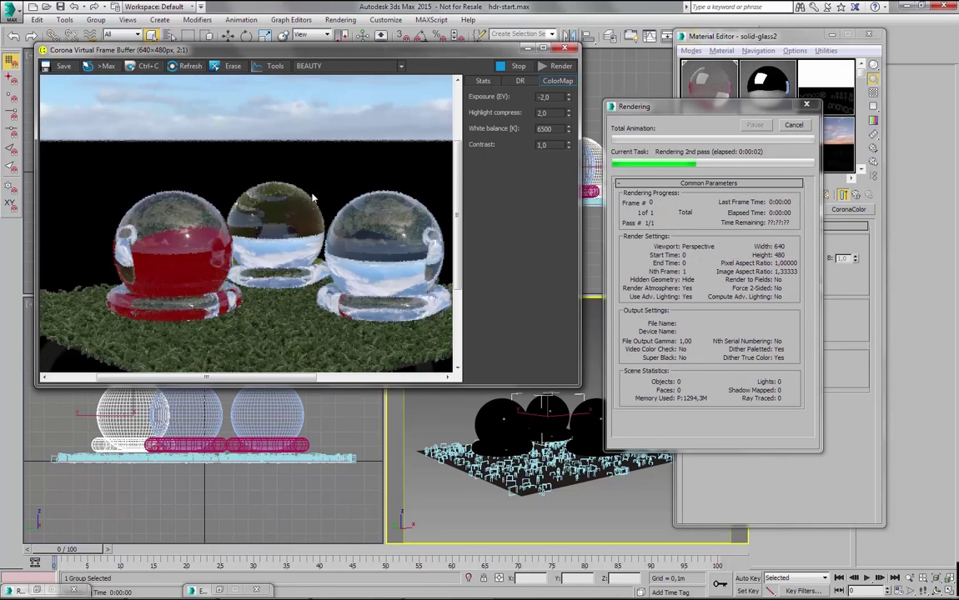
pyautogui.scroll(1, 306, 202)
pyautogui.moveTo(306, 202); pyautogui.dragTo(280, 162)
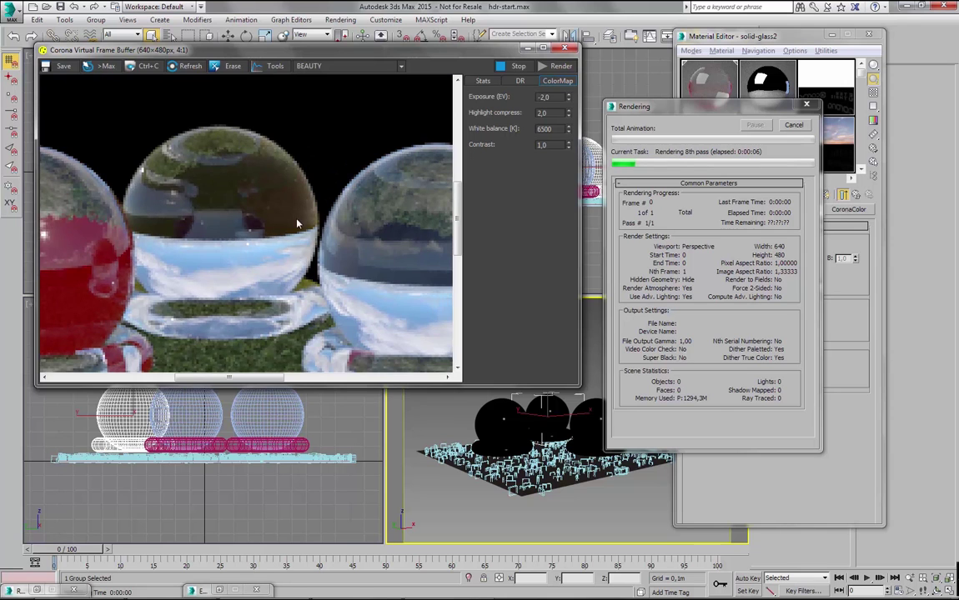
pyautogui.scroll(-1, 298, 224)
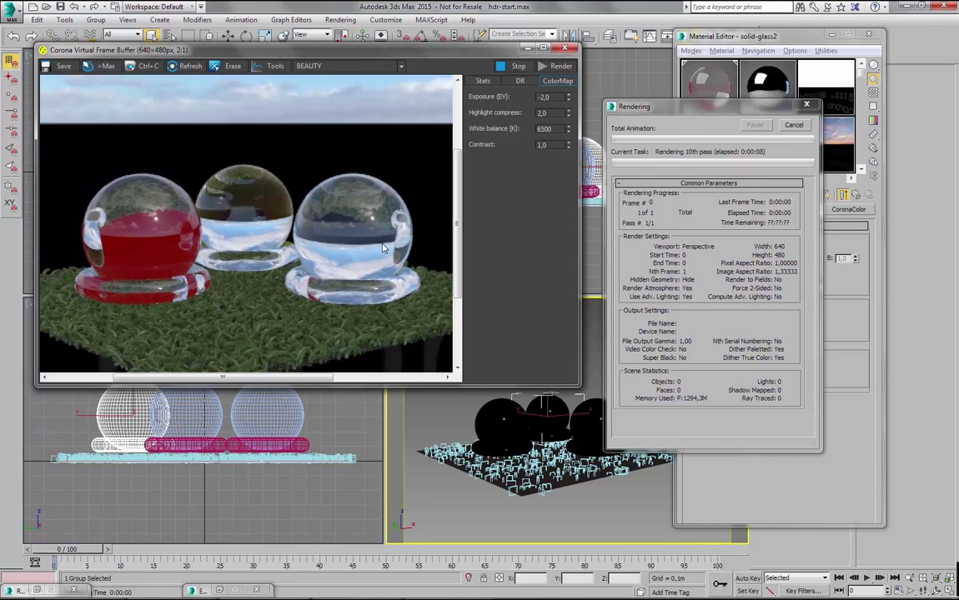
pyautogui.scroll(-1, 383, 248)
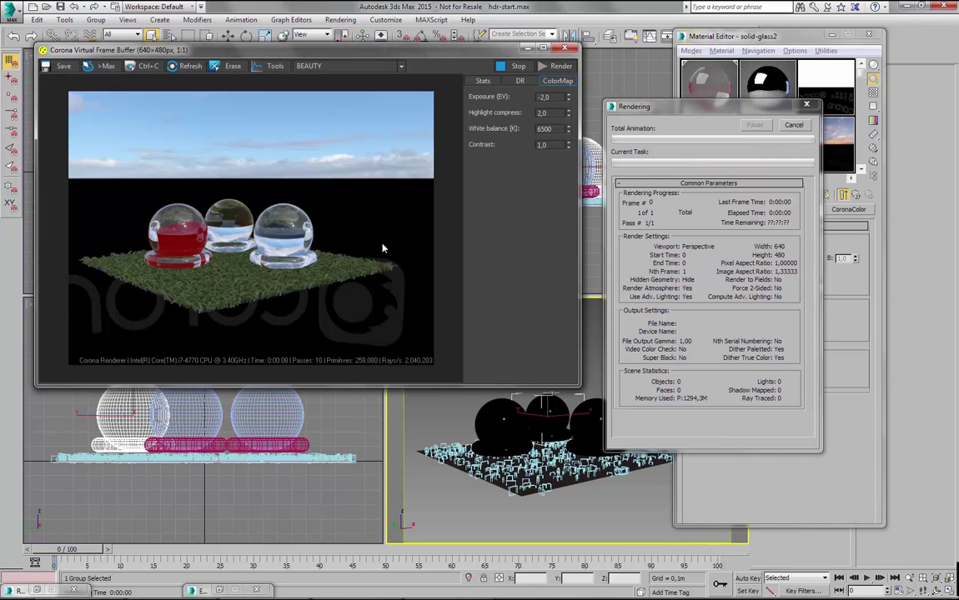
pyautogui.click(794, 126)
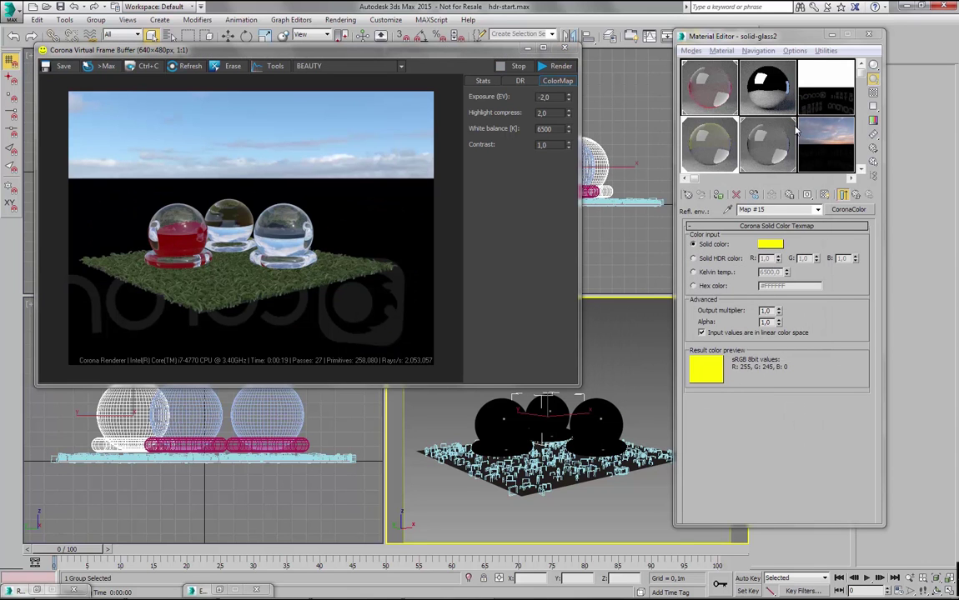